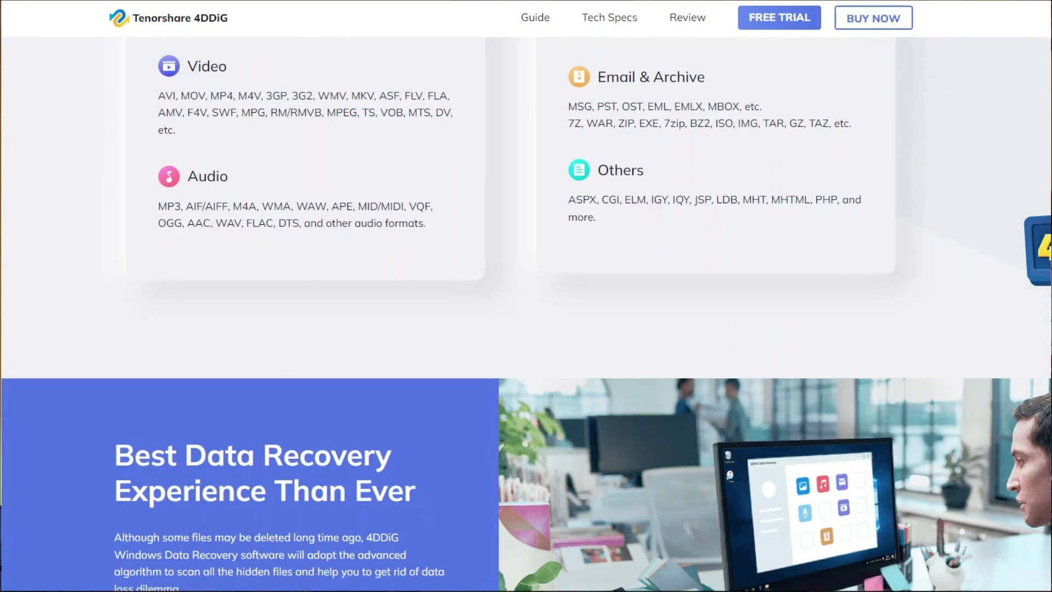
Look through the Tenorshare 4DDiG product page, covering supported file formats, recovery features, video repair and the three-step usage guide
scroll(527, 314, "down", 1)
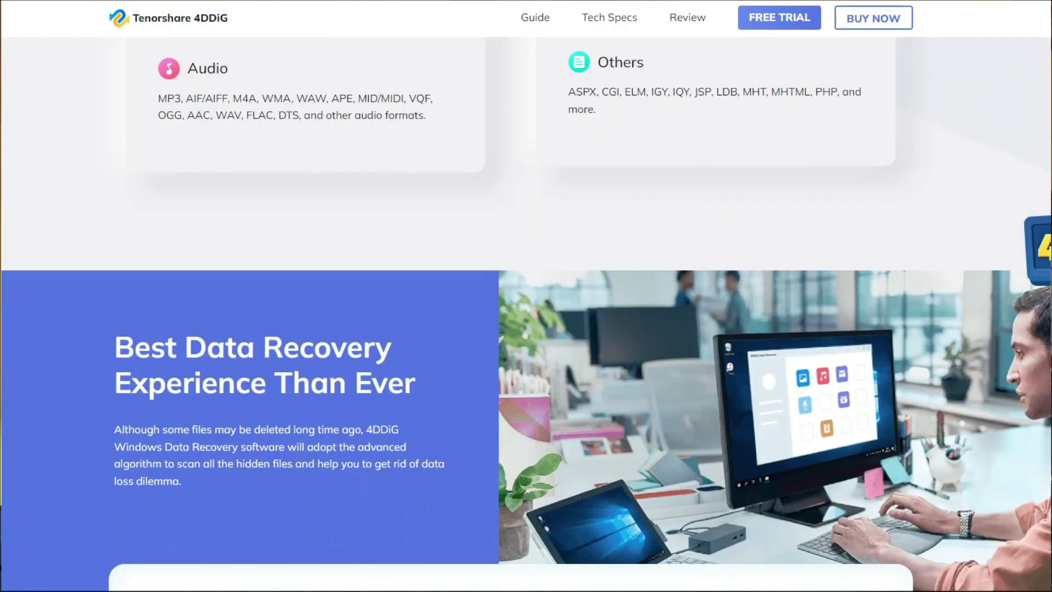
scroll(526, 314, "down", 4)
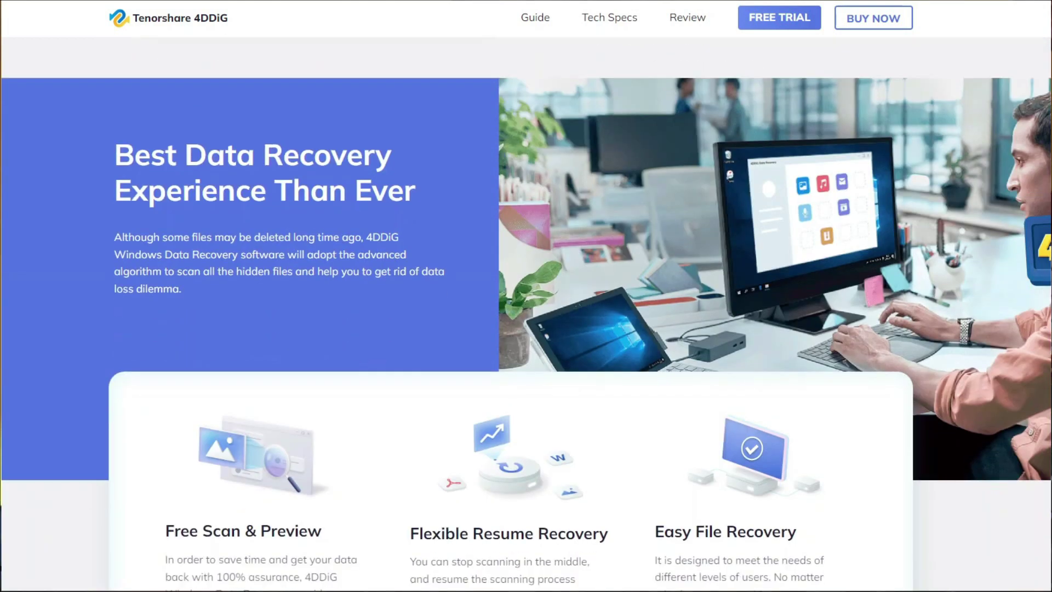
scroll(526, 314, "down", 1)
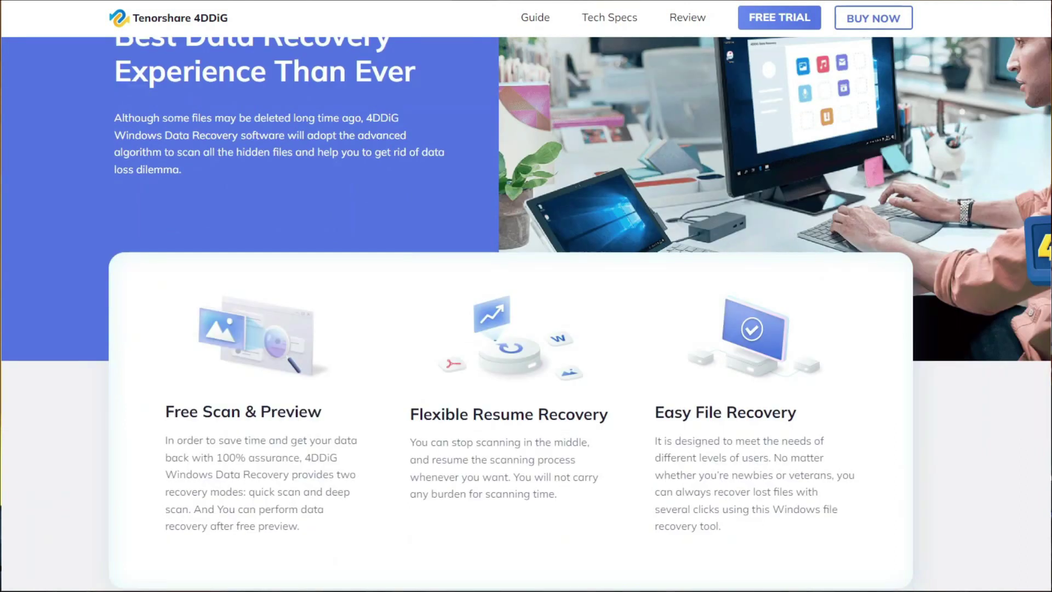
scroll(526, 314, "down", 4)
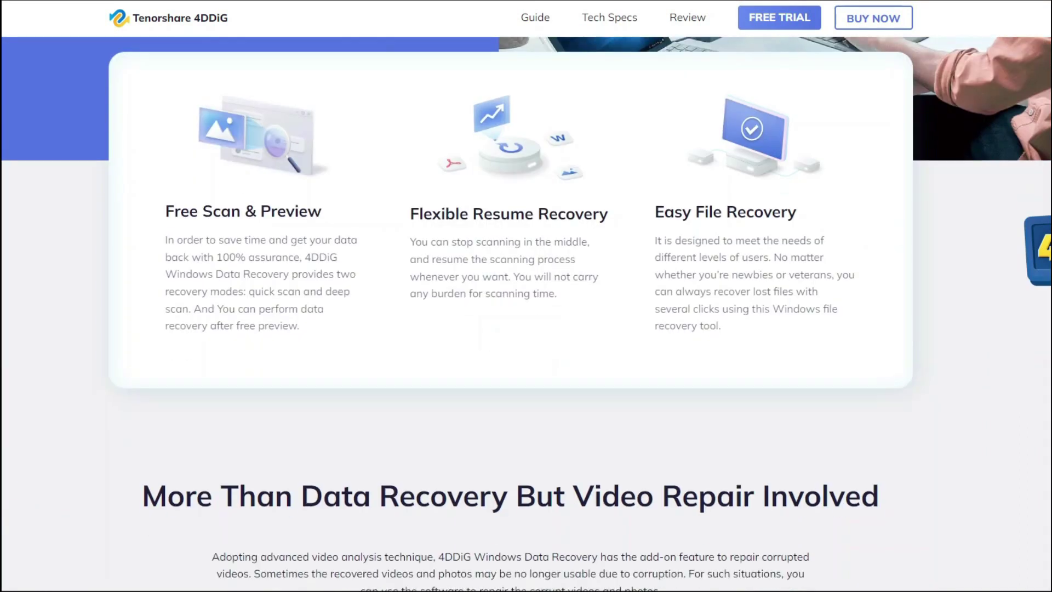
scroll(526, 314, "down", 1)
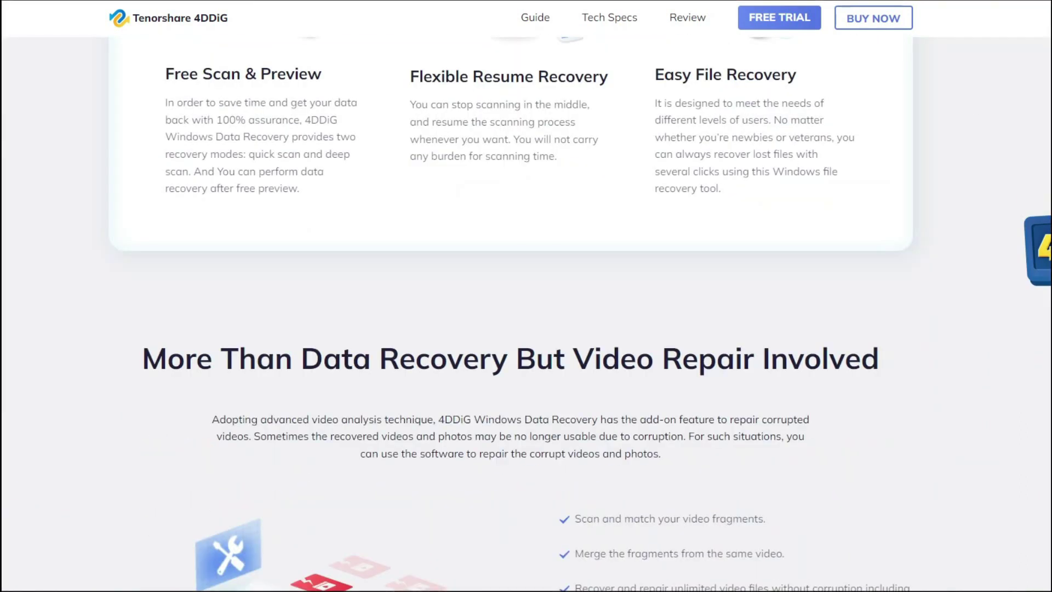
scroll(527, 315, "down", 4)
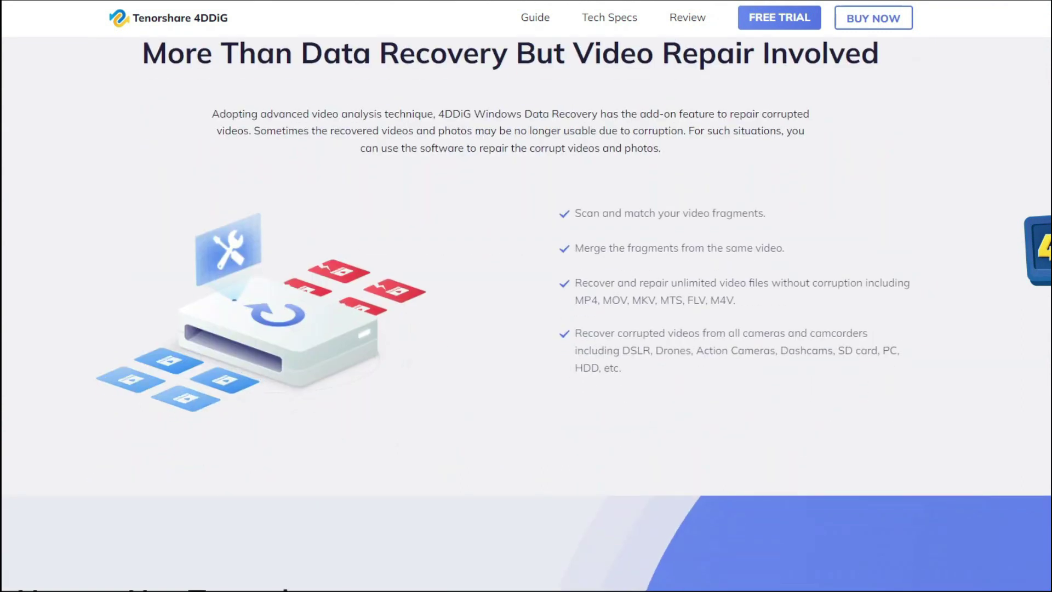
scroll(527, 314, "down", 2)
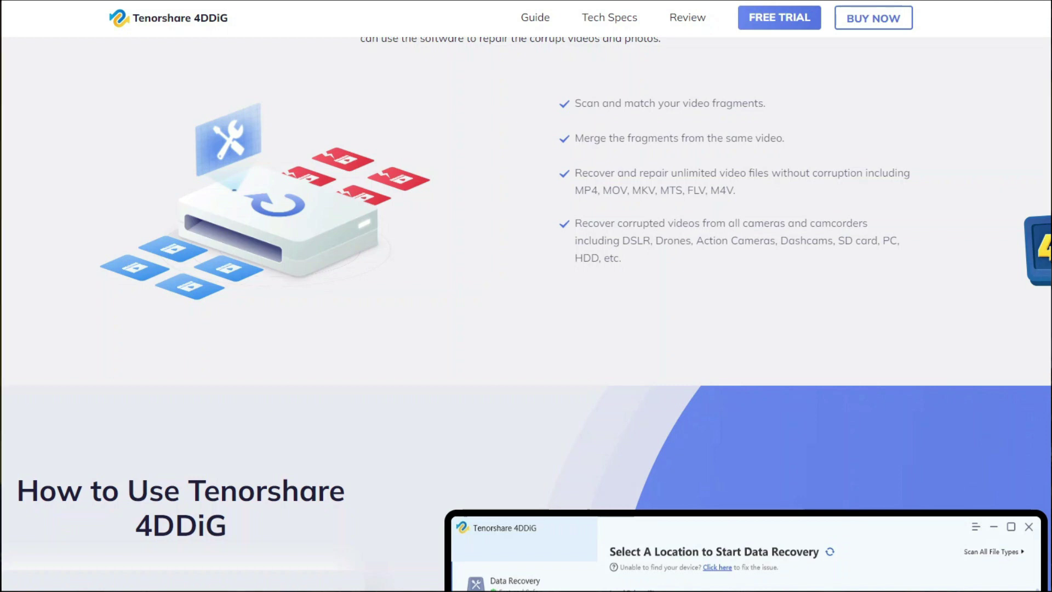
scroll(526, 314, "down", 4)
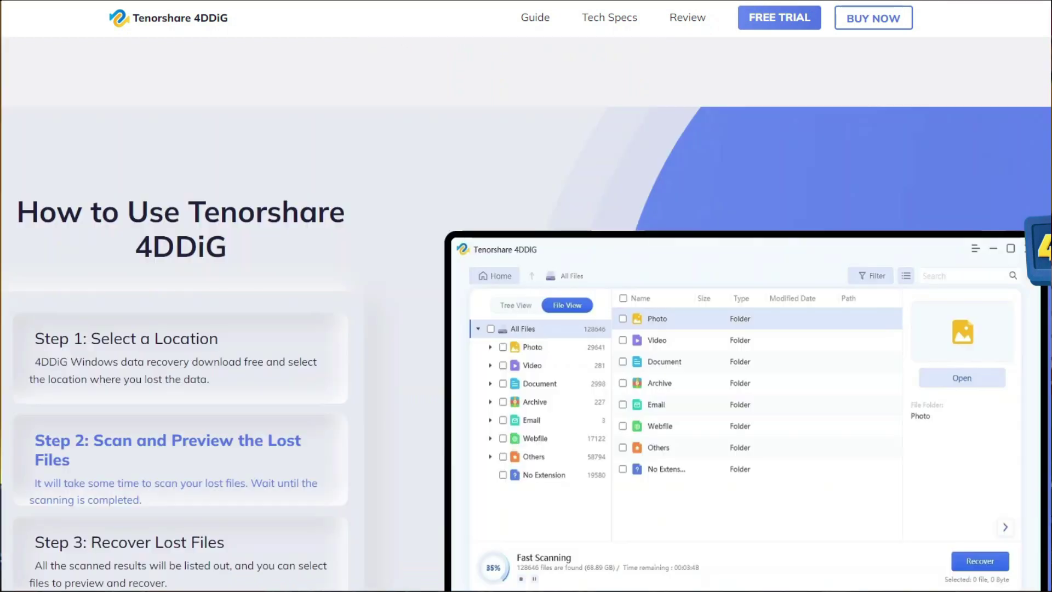
scroll(526, 314, "down", 1)
scroll(527, 314, "down", 1)
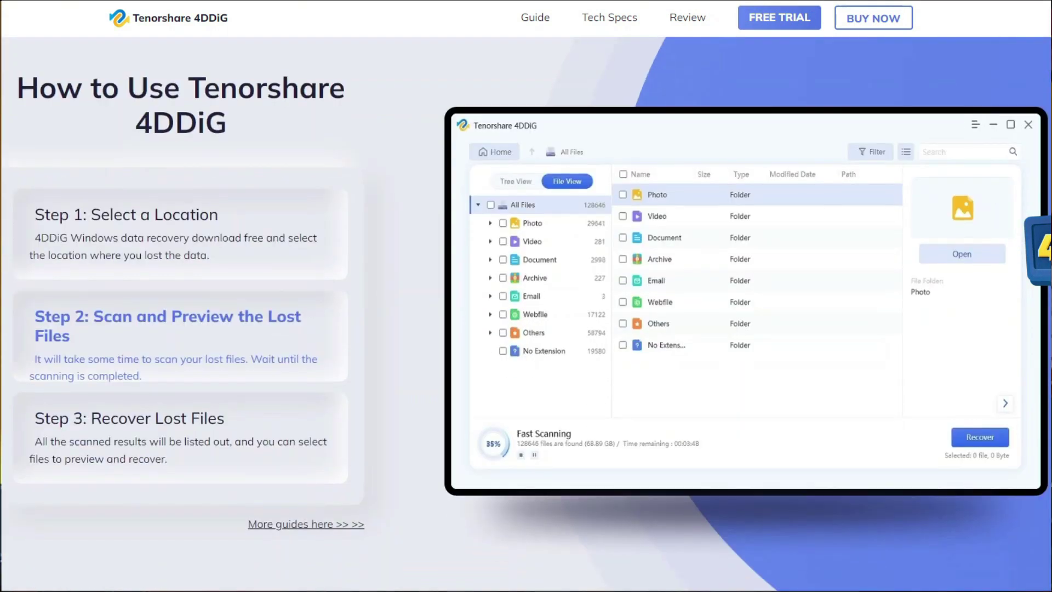
scroll(527, 314, "down", 2)
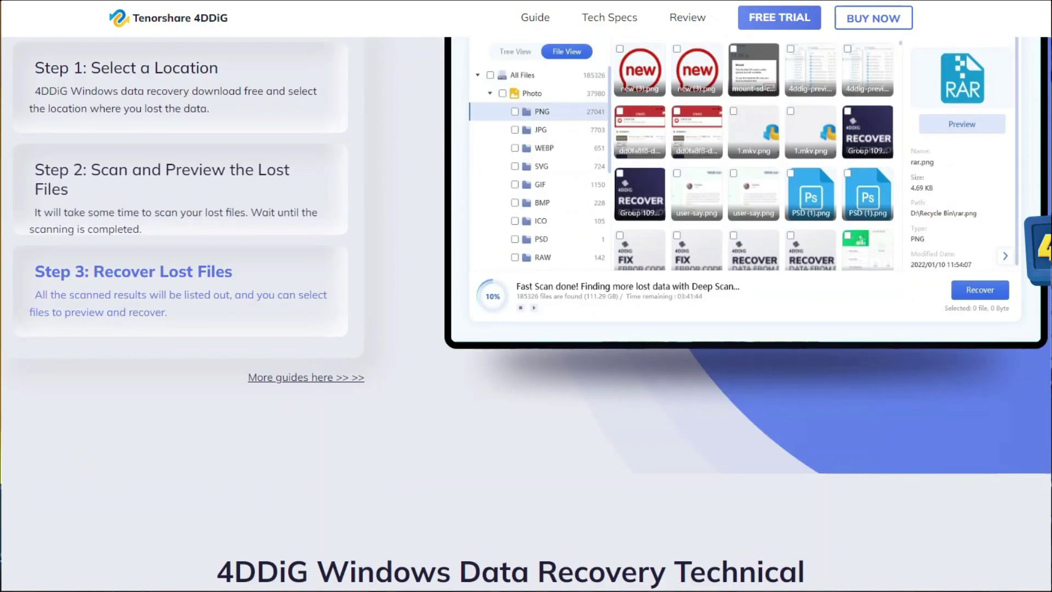
scroll(527, 314, "down", 6)
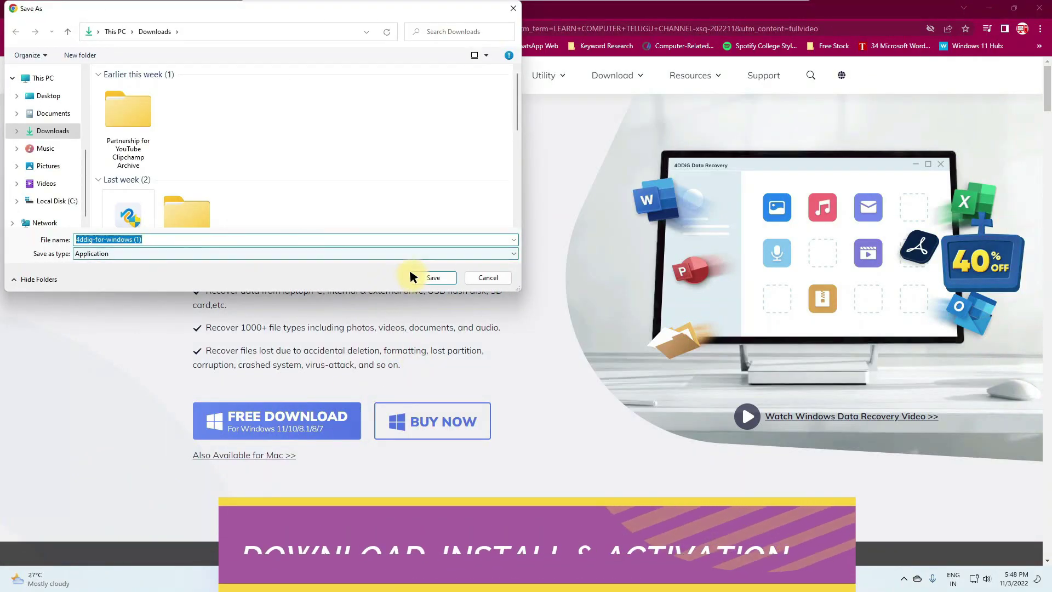
Download the 4DDiG for Windows installer, install the program with the license agreement accepted, and start it
left_click(433, 277)
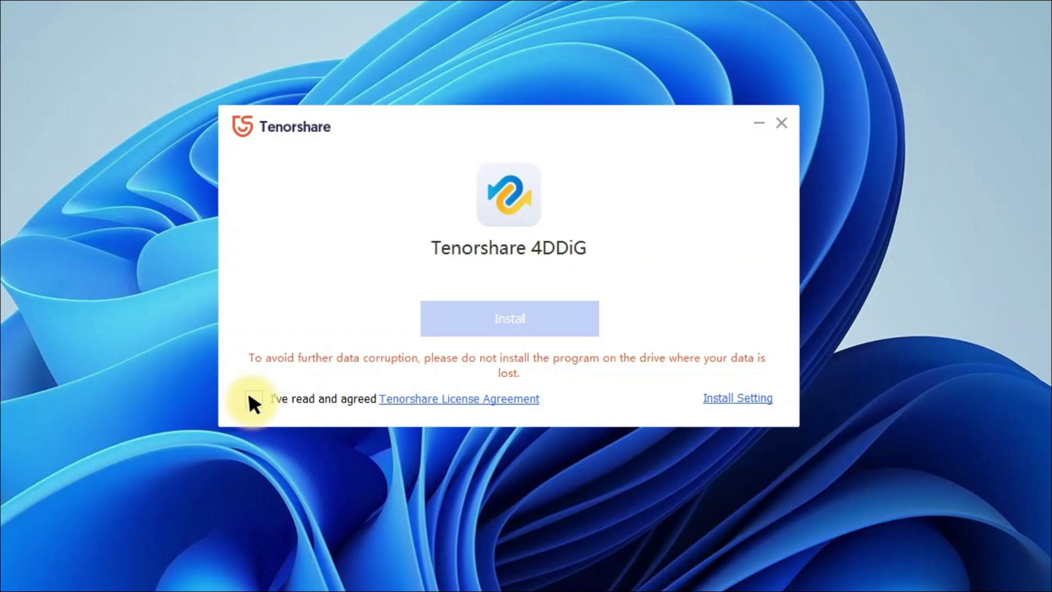
left_click(253, 398)
left_click(535, 313)
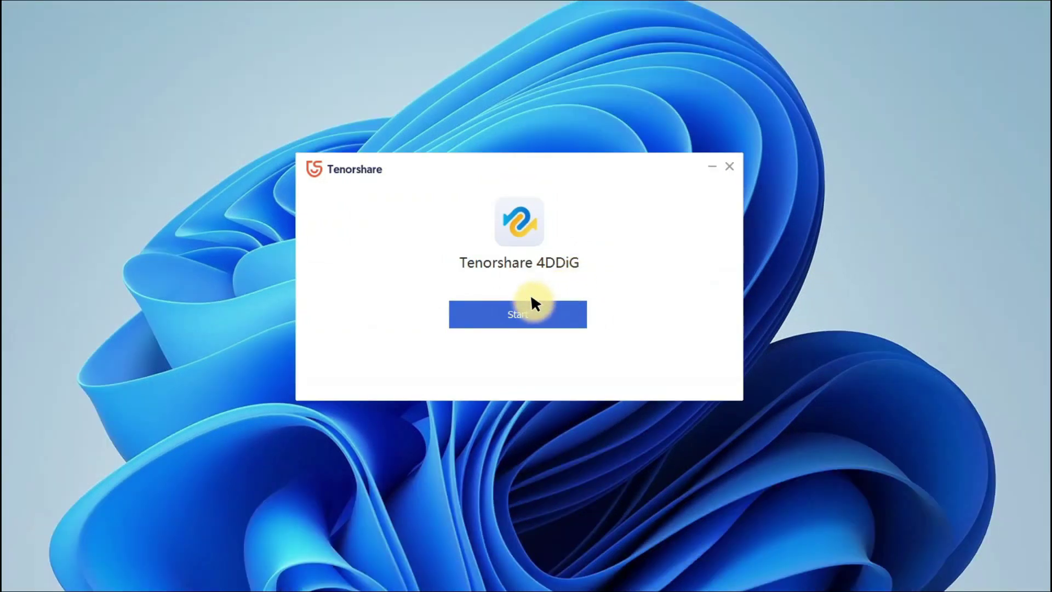
left_click(529, 311)
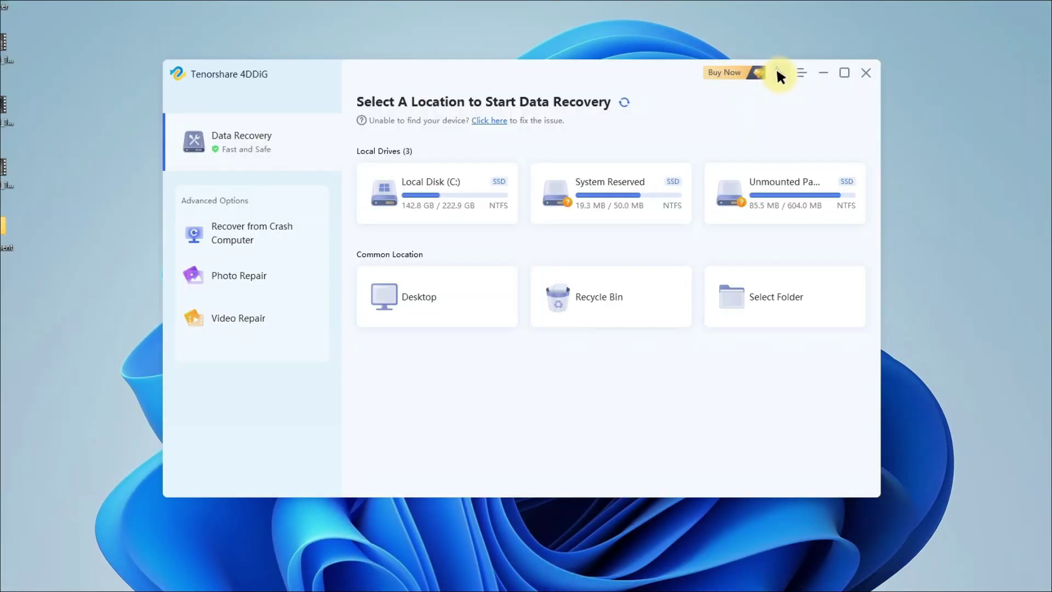
left_click(778, 70)
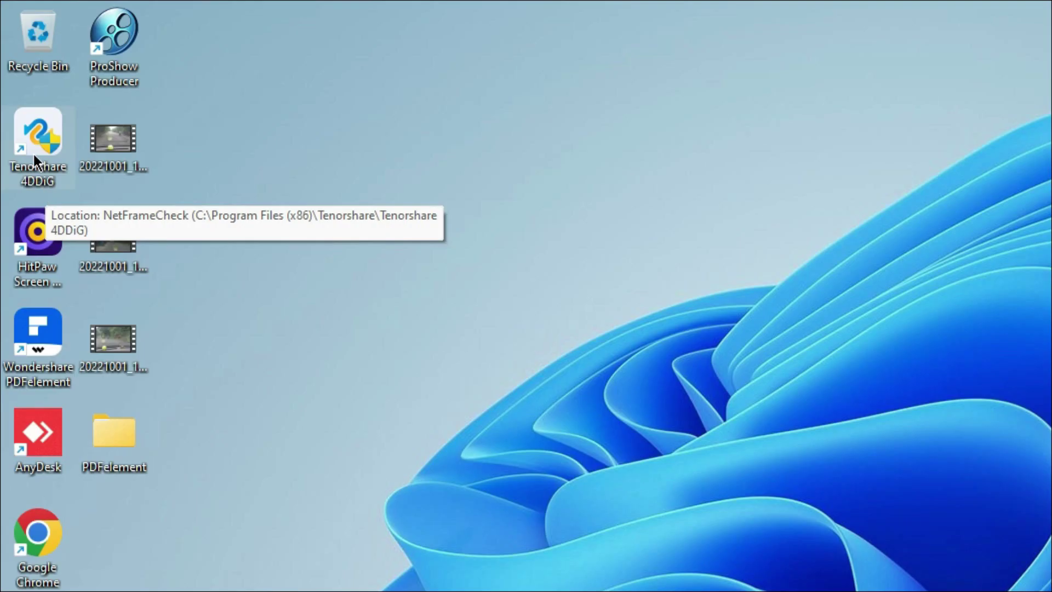
Launch Tenorshare 4DDiG from the desktop and look over the local drives offered for data recovery
double_click(34, 159)
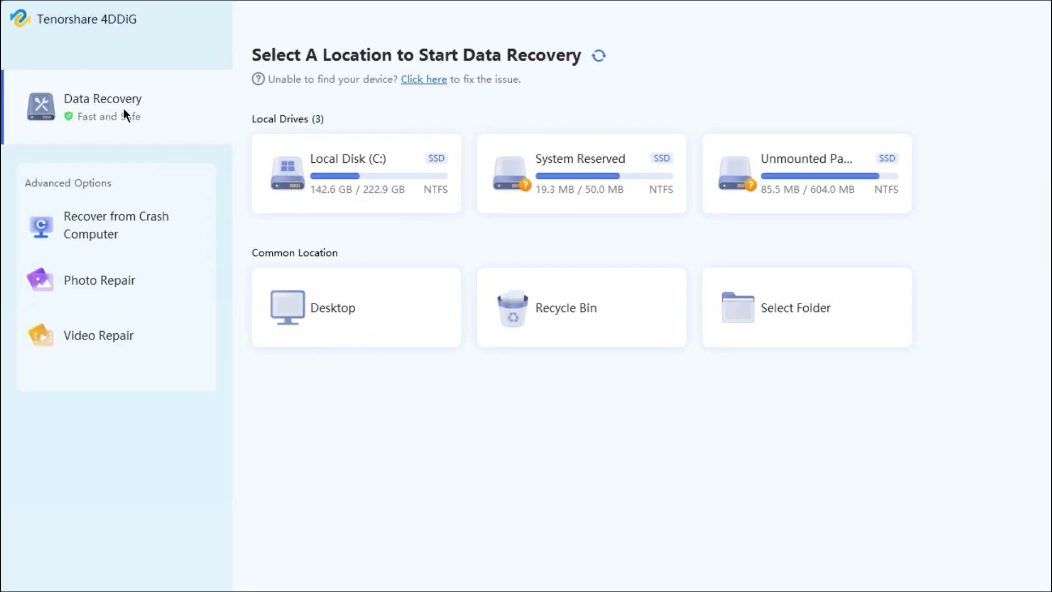
mouse_move(371, 169)
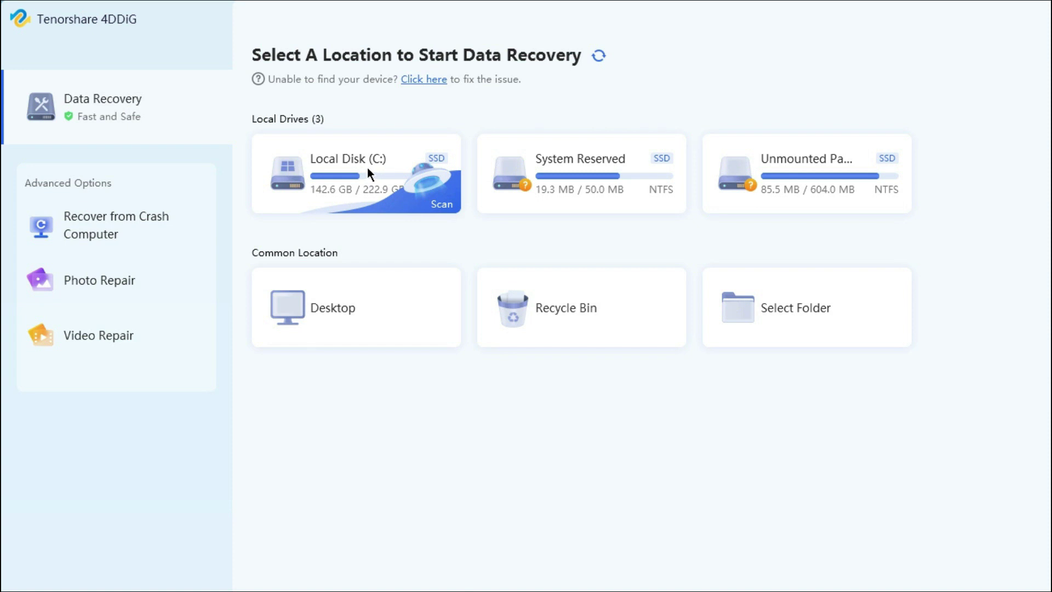
mouse_move(571, 190)
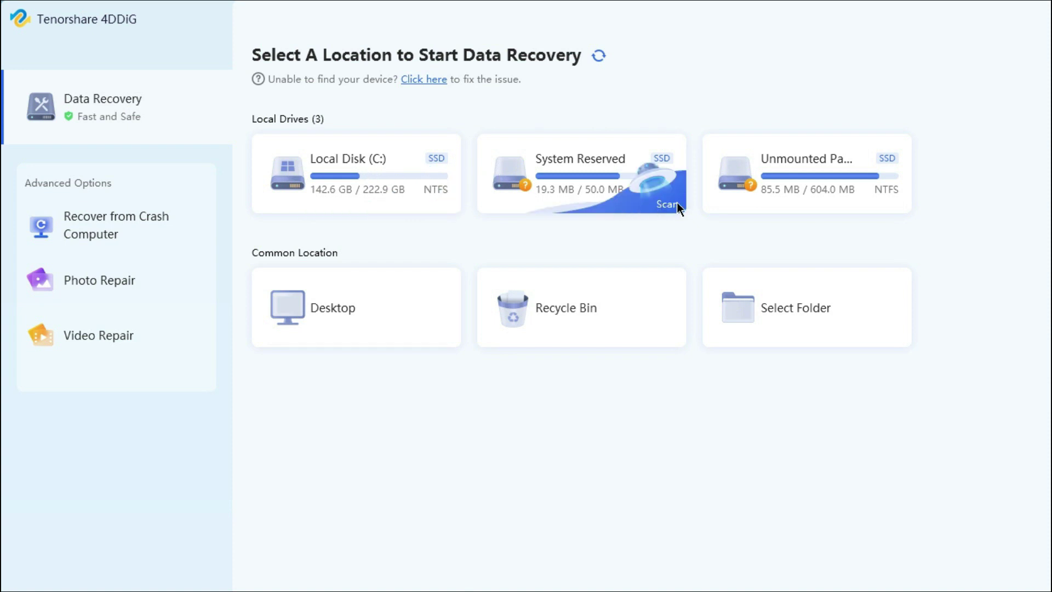
mouse_move(802, 211)
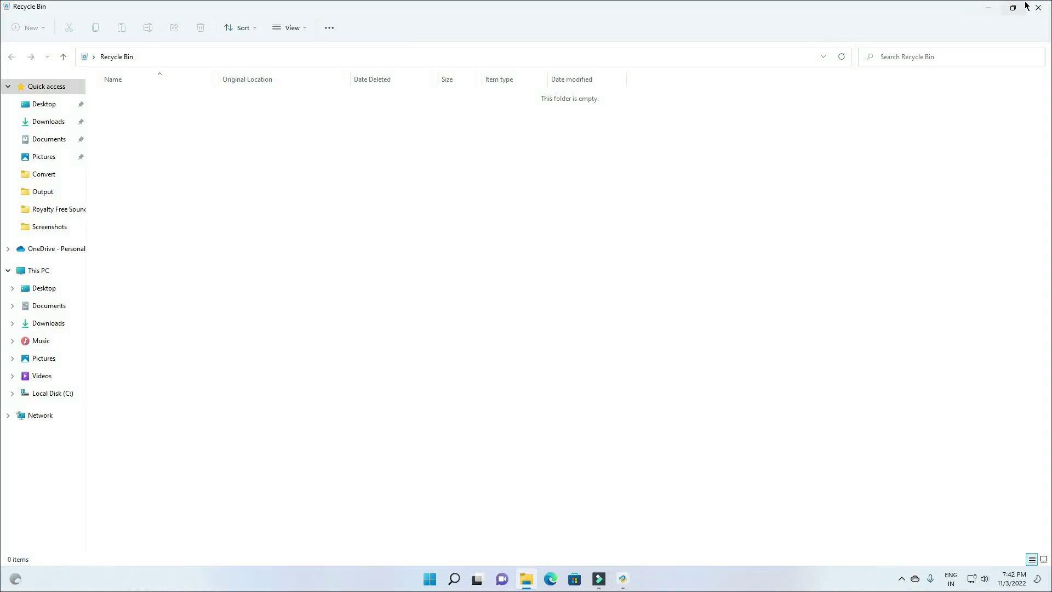
Delete videos 1 to 5, the "5 free typing websites" image and the "Addict (Instrumental) - NEFFEX" audio file, and remove them from the Recycle Bin too
left_click(37, 128)
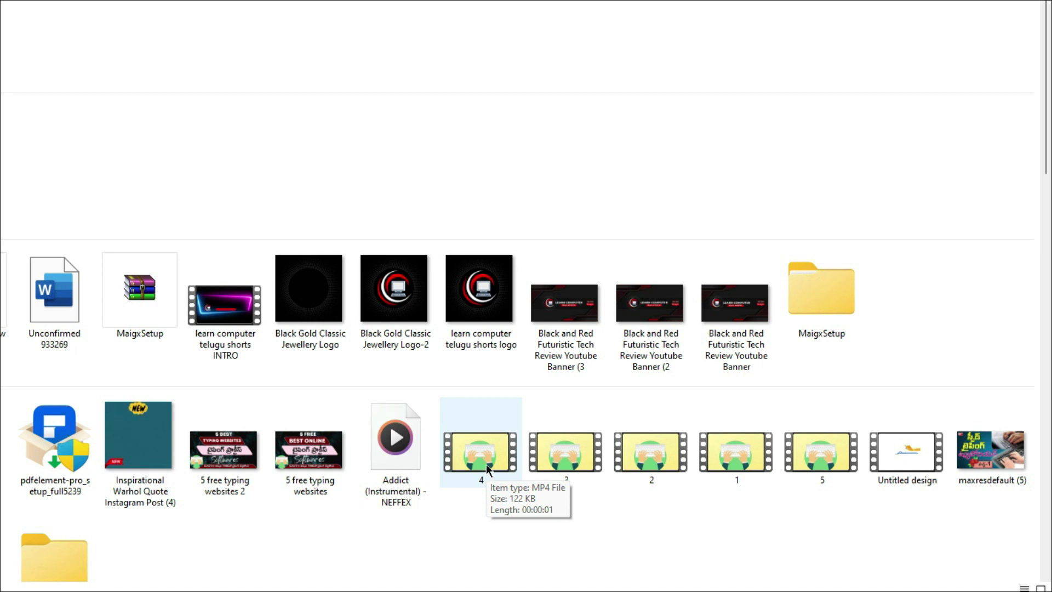
left_click(485, 465)
left_click(818, 468, "shift")
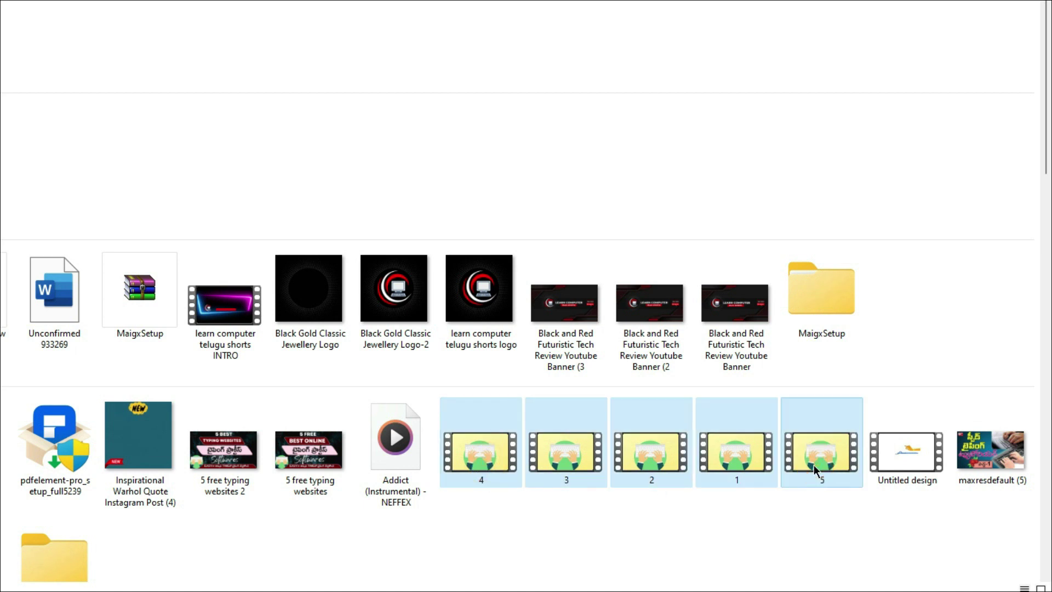
left_click(308, 463, "ctrl")
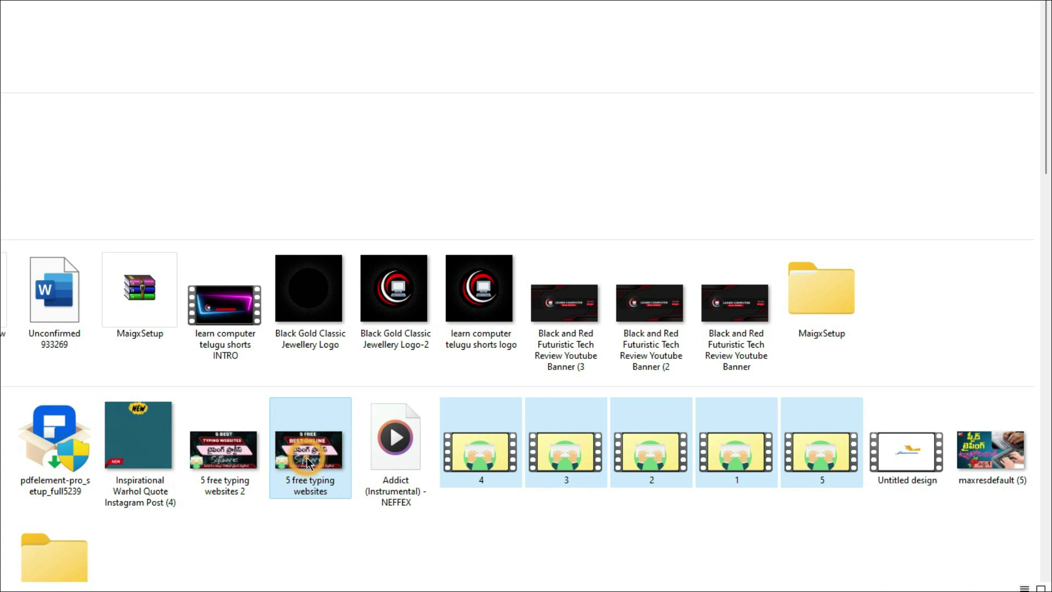
left_click(400, 462, "ctrl")
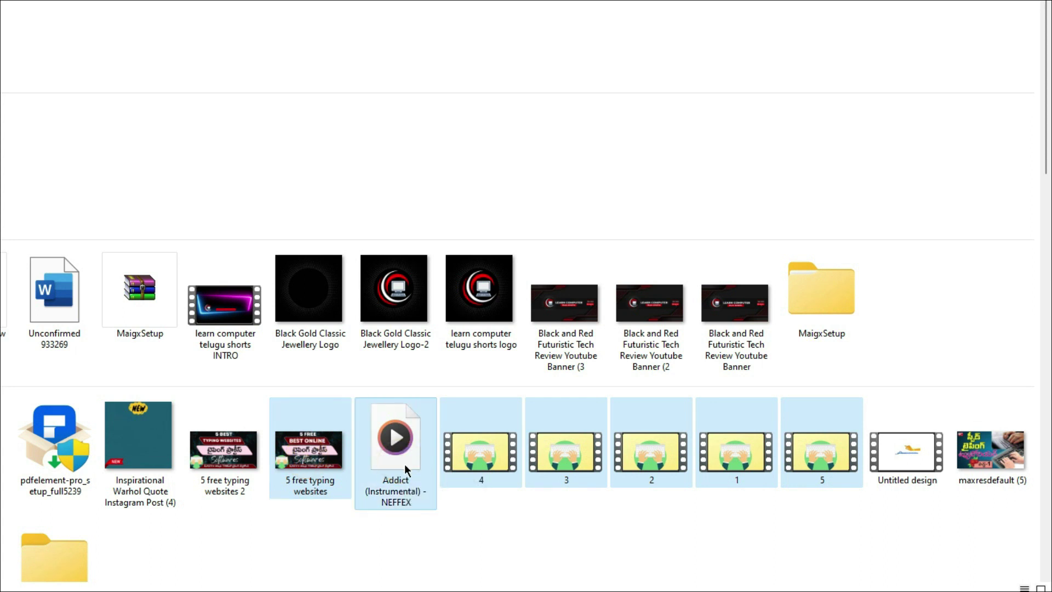
right_click(391, 446)
left_click(527, 469)
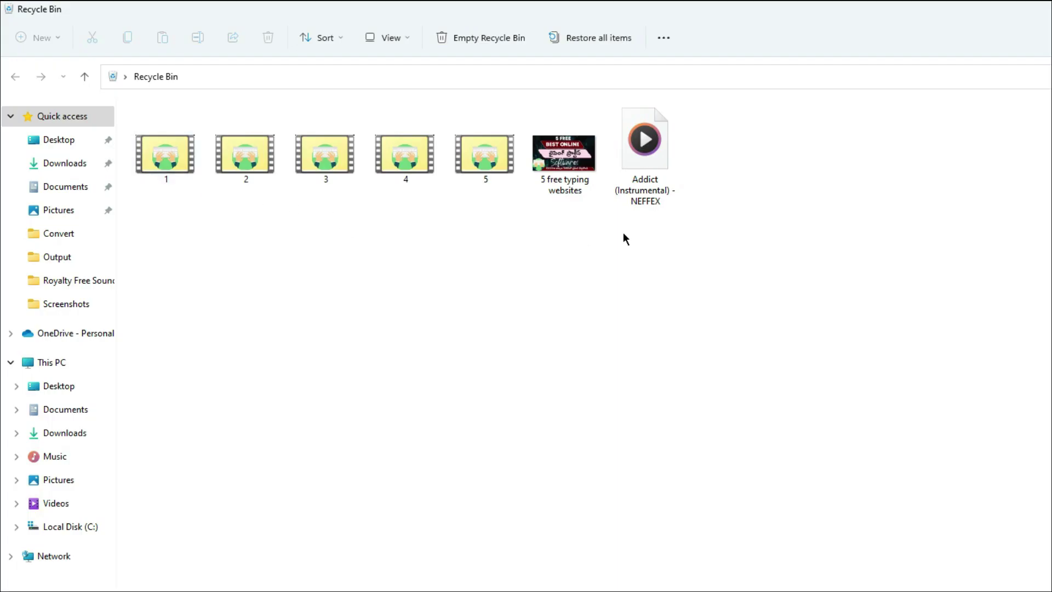
left_click_drag(806, 251, 154, 137)
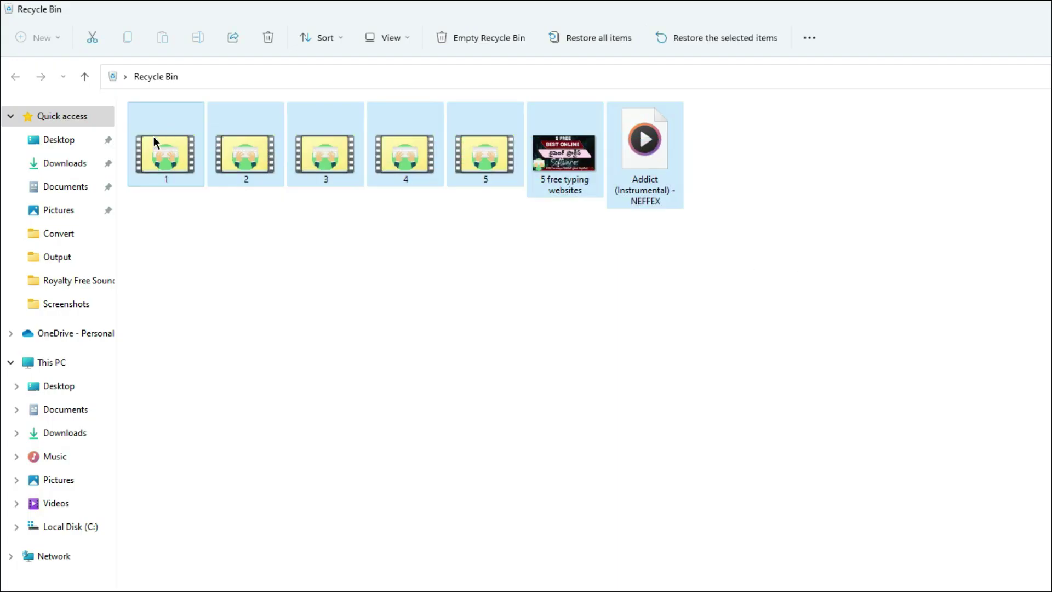
left_click(268, 38)
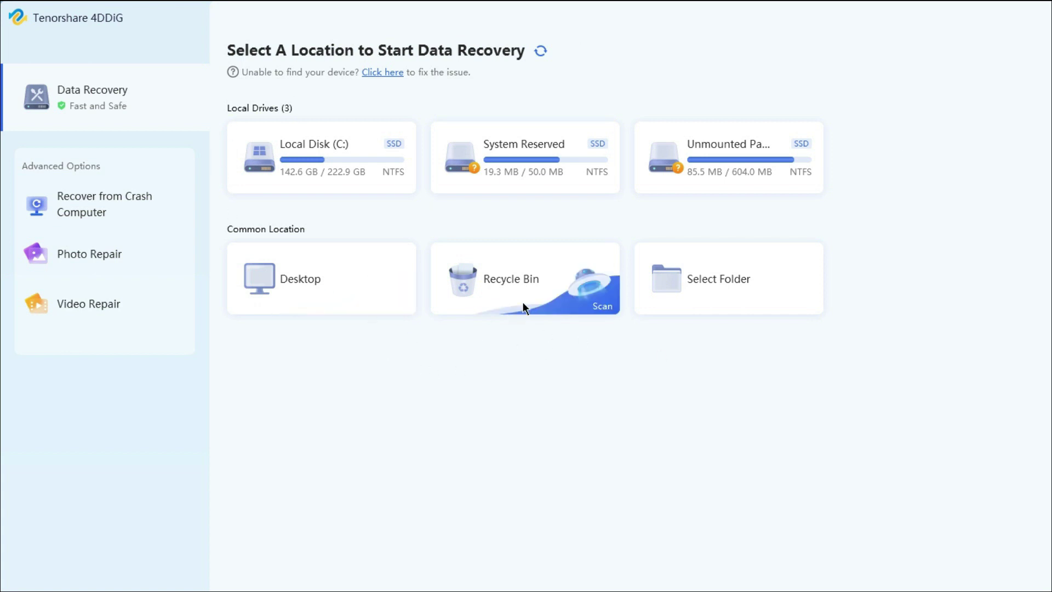
Scan the Recycle Bin in Tenorshare 4DDiG for all file types and dismiss the tips on finding files
left_click(596, 308)
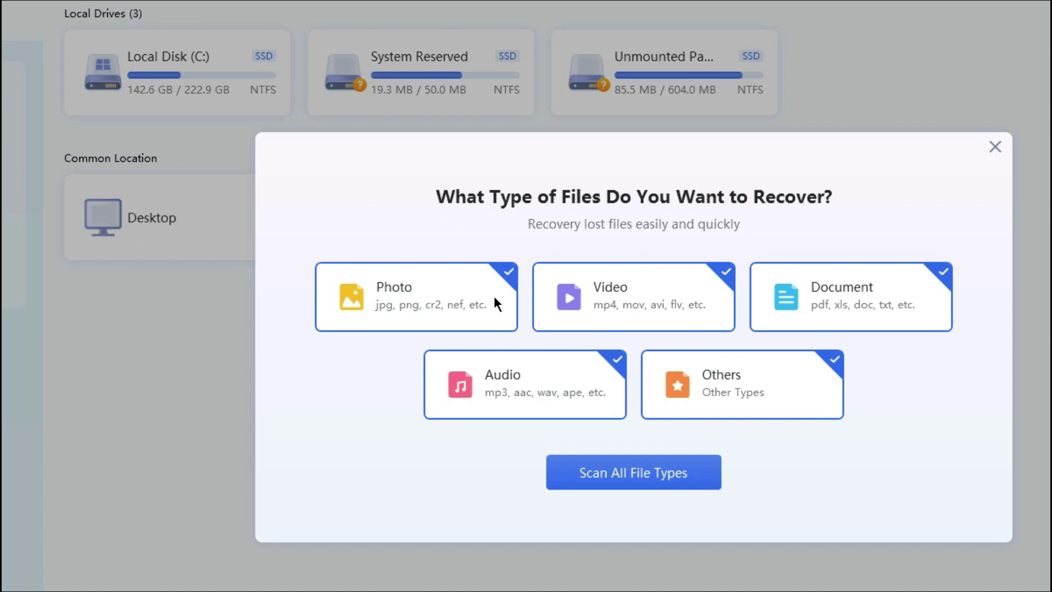
left_click(450, 299)
left_click(450, 298)
left_click(658, 302)
left_click(658, 301)
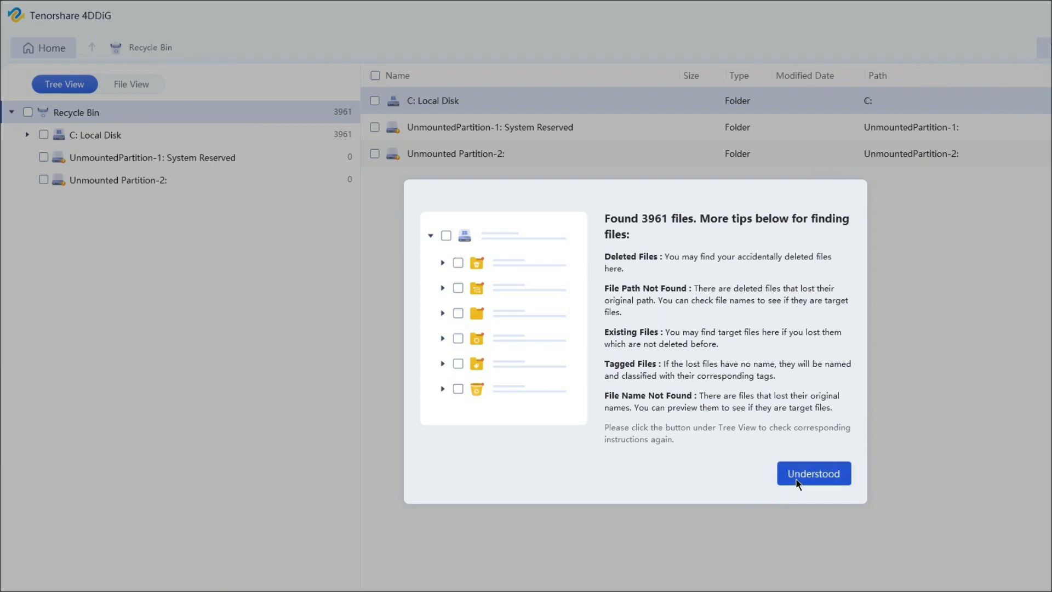
left_click(810, 474)
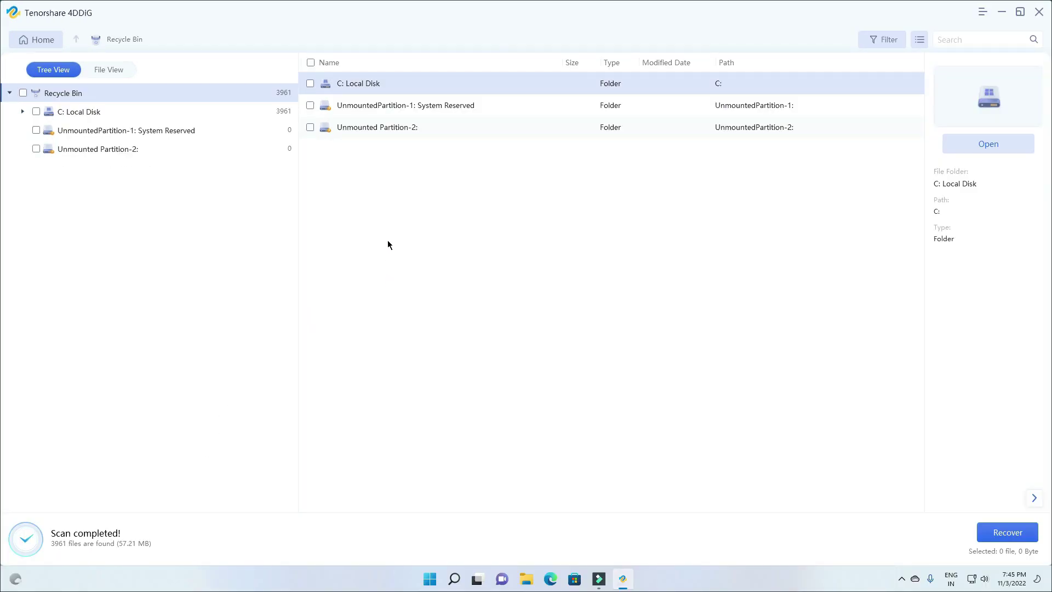
Mark everything found on C: Local Disk for recovery and open that drive's scan results
double_click(322, 85)
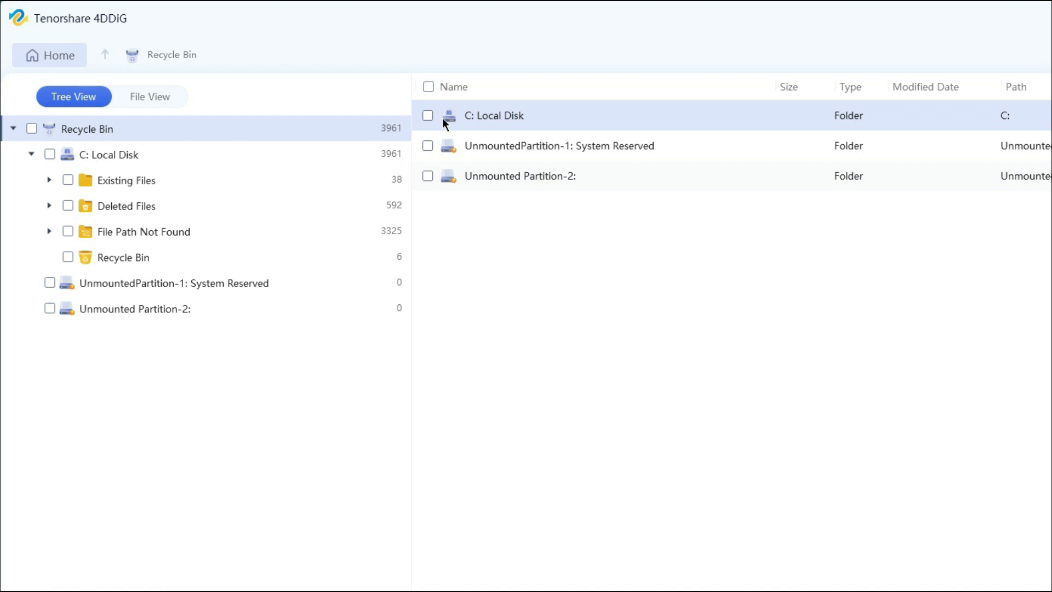
left_click(428, 116)
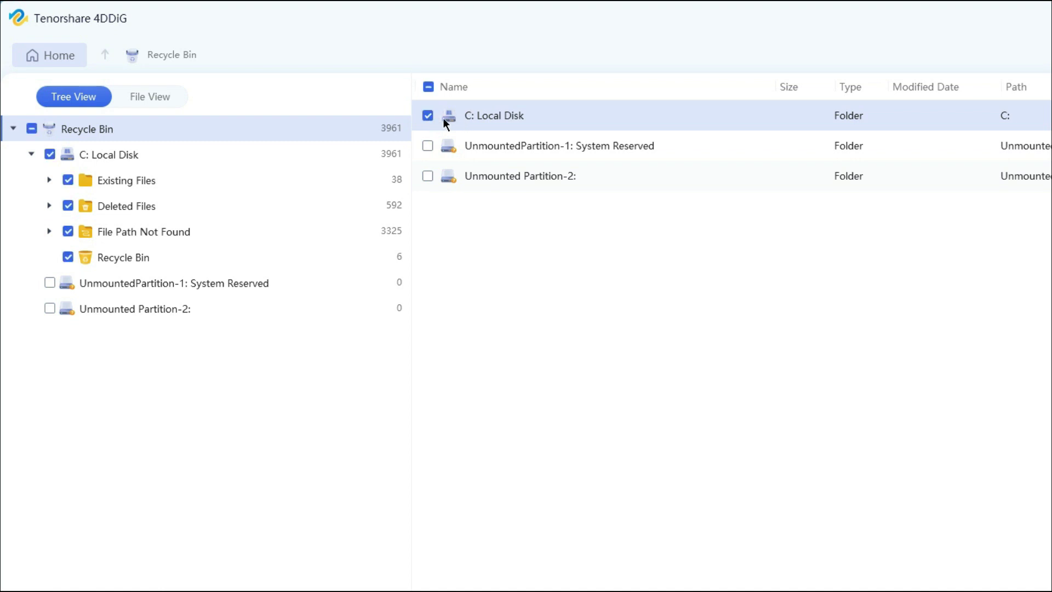
double_click(497, 116)
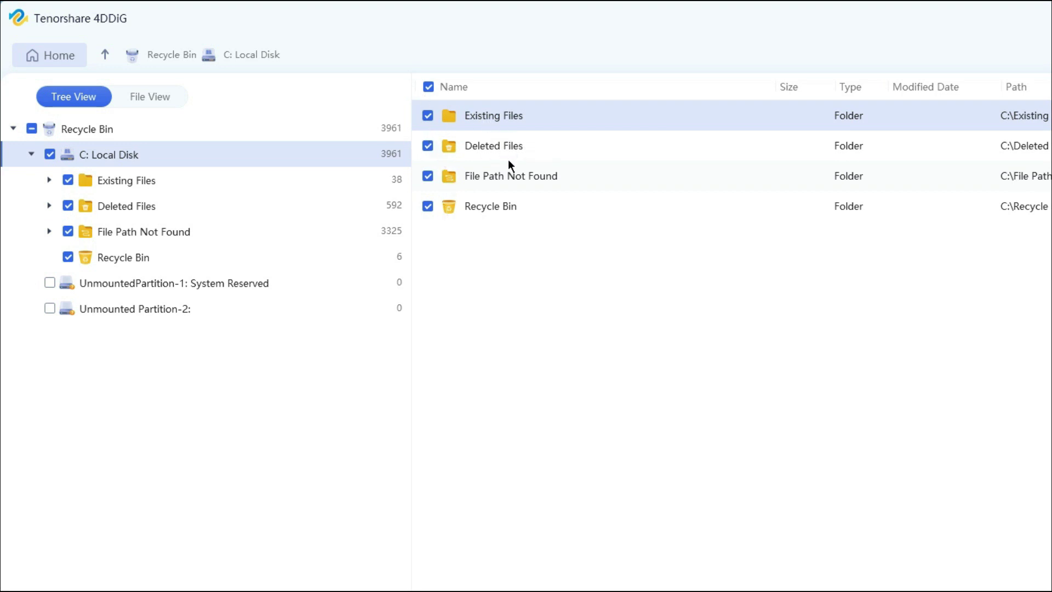
Look through the JPG files in the Thumb folder under Existing Files and return to the C: Local Disk results
double_click(507, 113)
double_click(507, 113)
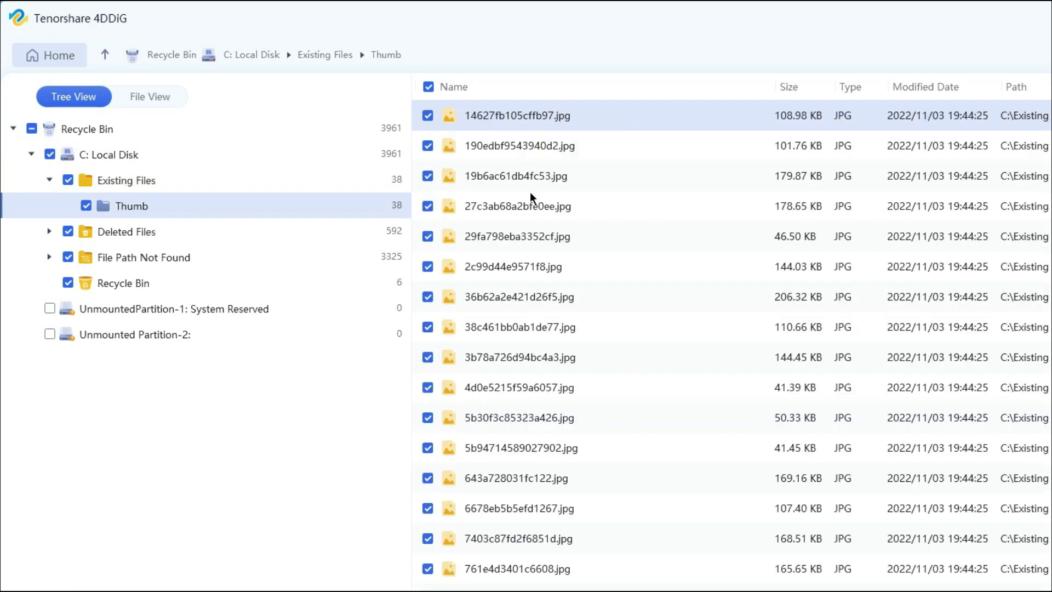
scroll(545, 206, "down", 6)
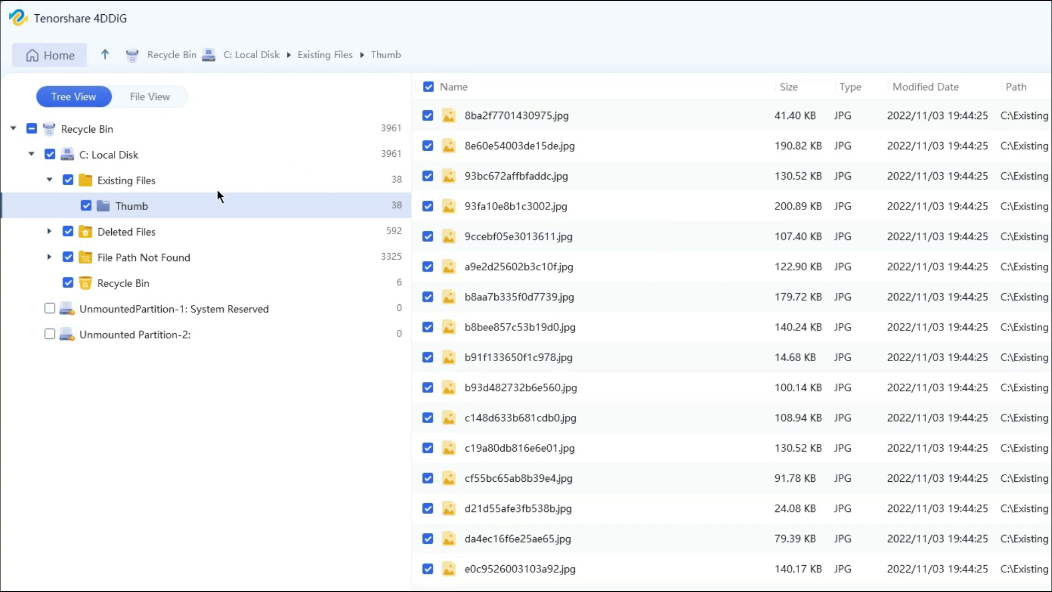
left_click(134, 179)
left_click(93, 153)
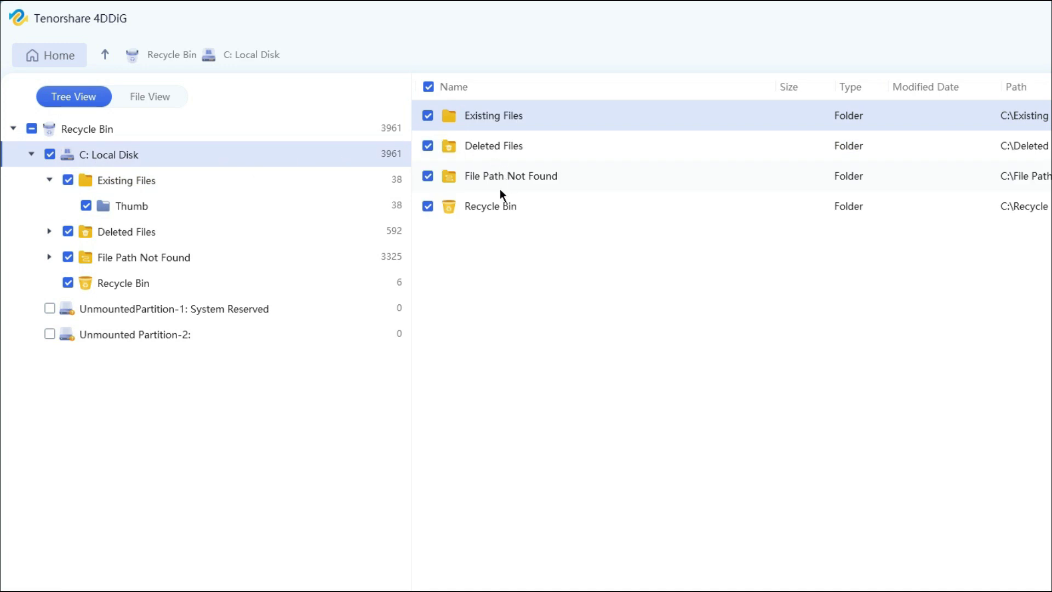
Open the user's Downloads folder under Deleted Files > Users and preview "5 free typing websites.png"
double_click(475, 143)
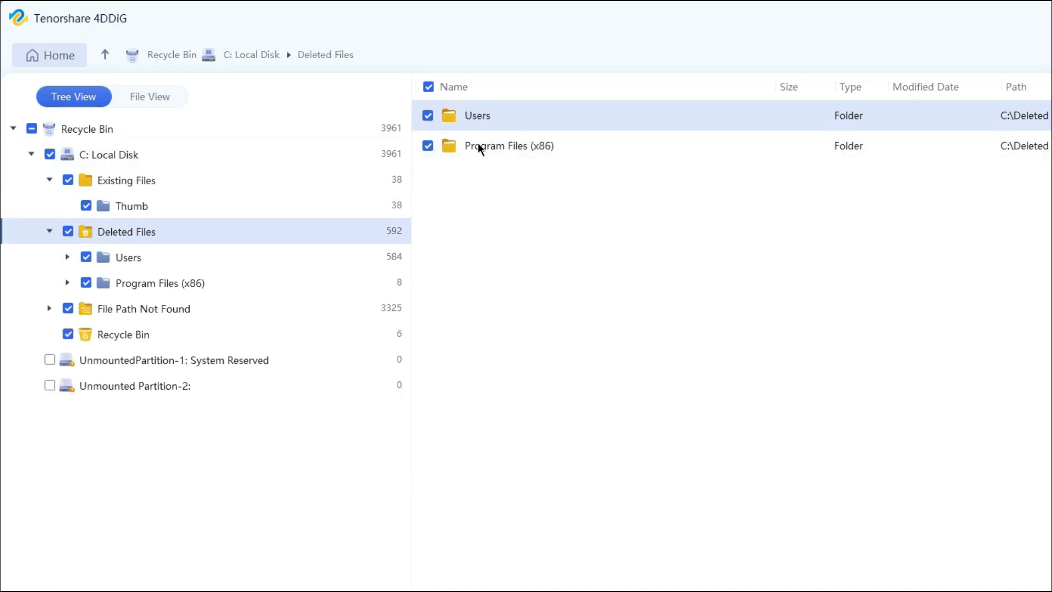
double_click(468, 114)
double_click(495, 117)
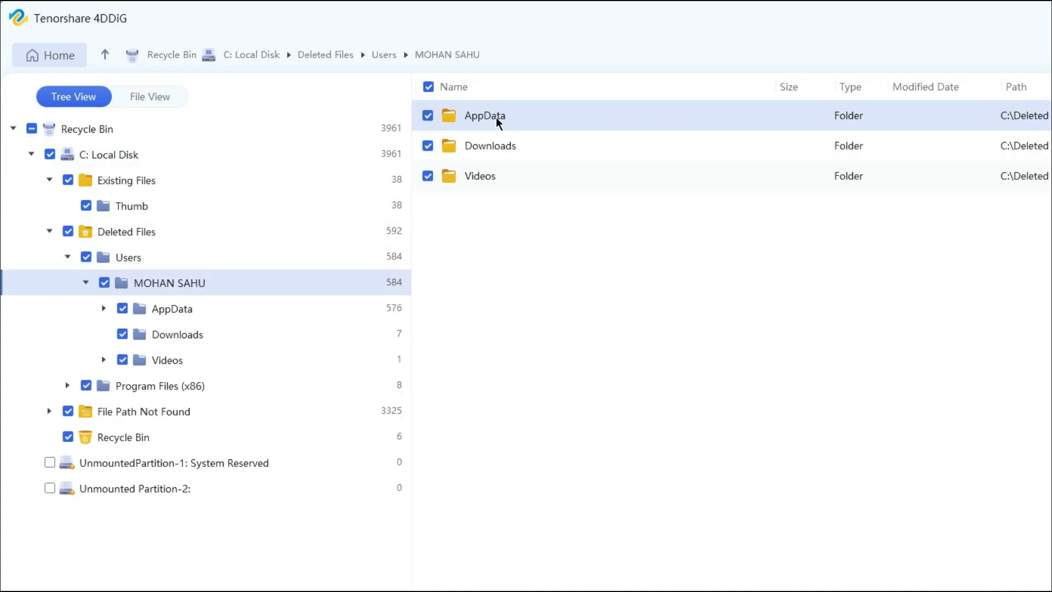
double_click(487, 145)
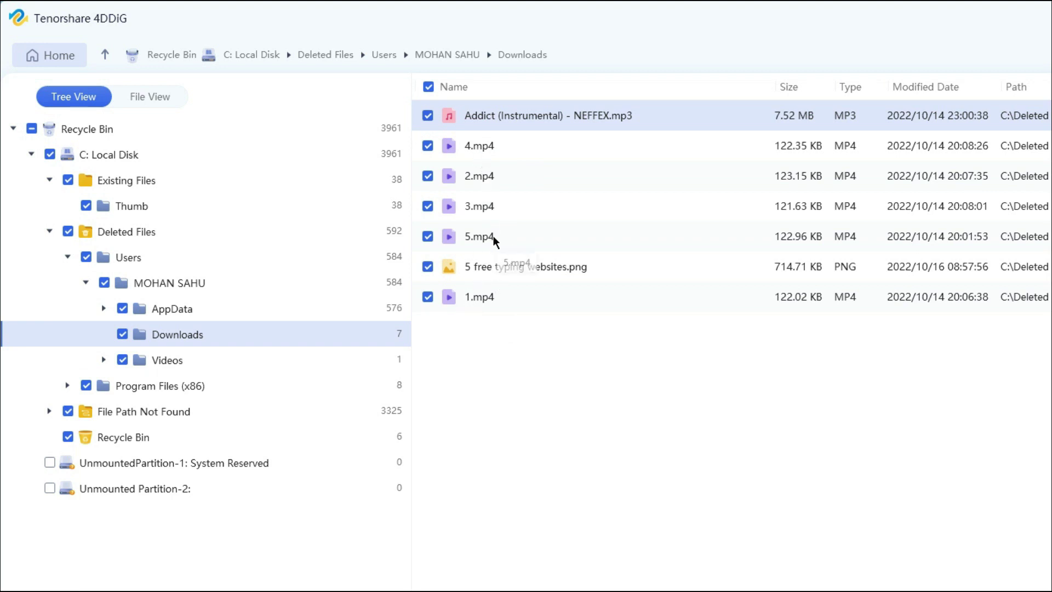
left_click(532, 276)
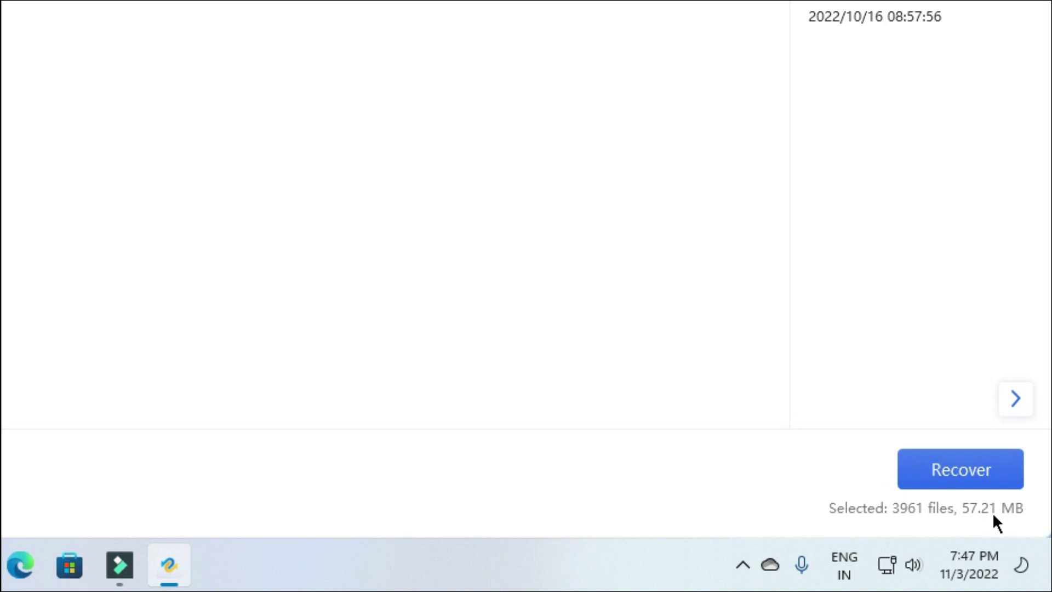
Start the recovery of the marked files and create a folder named Recovery on the desktop
left_click(975, 478)
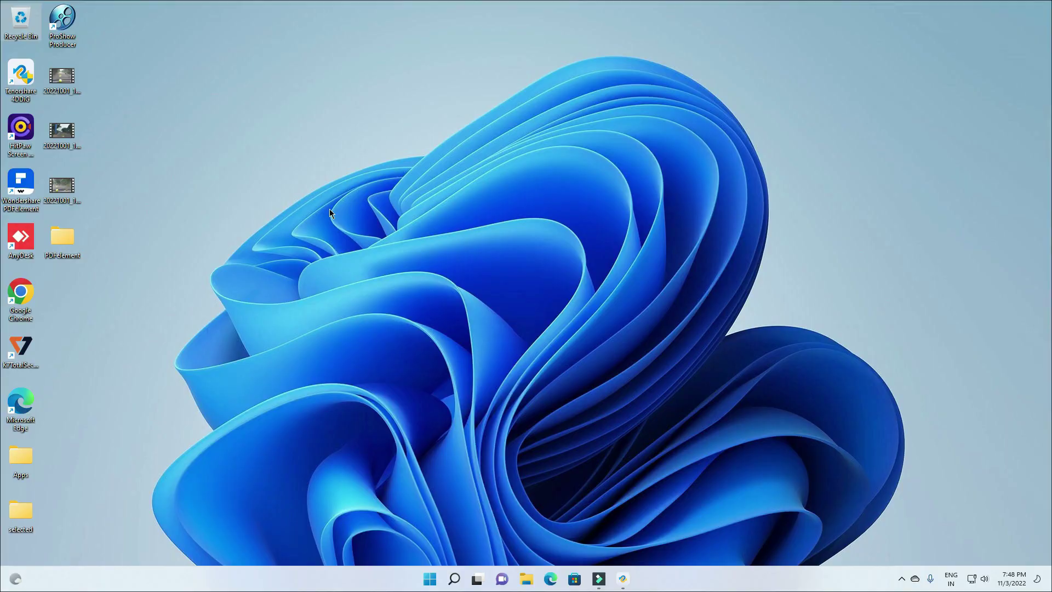
right_click(306, 191)
mouse_move(348, 258)
left_click(476, 261)
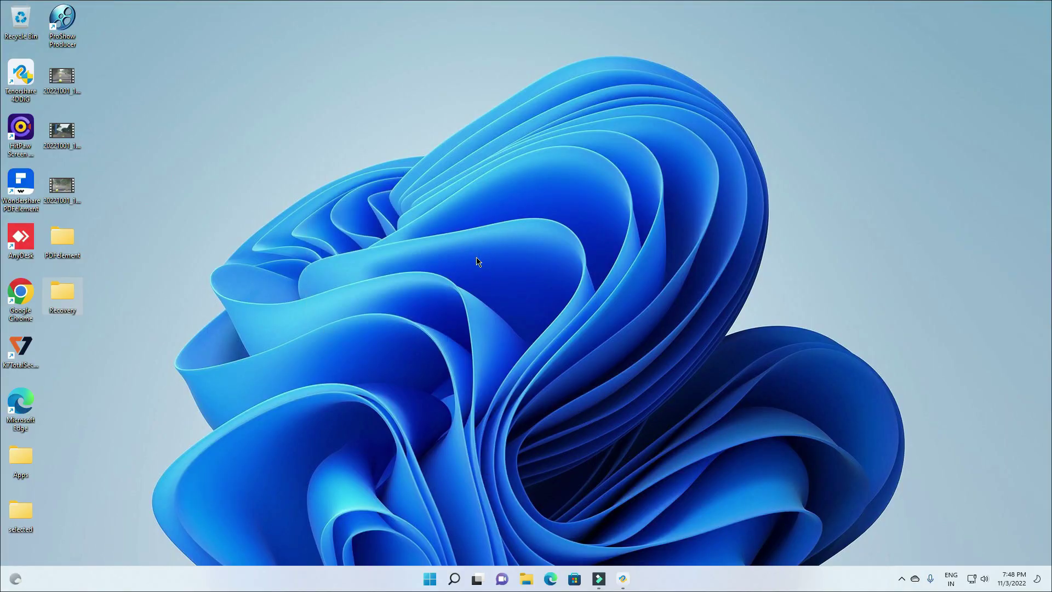
Return to Tenorshare 4DDiG, reload the save locations, and recover the marked files into the desktop's Recovery folder despite the lost-partition warning
left_click(623, 579)
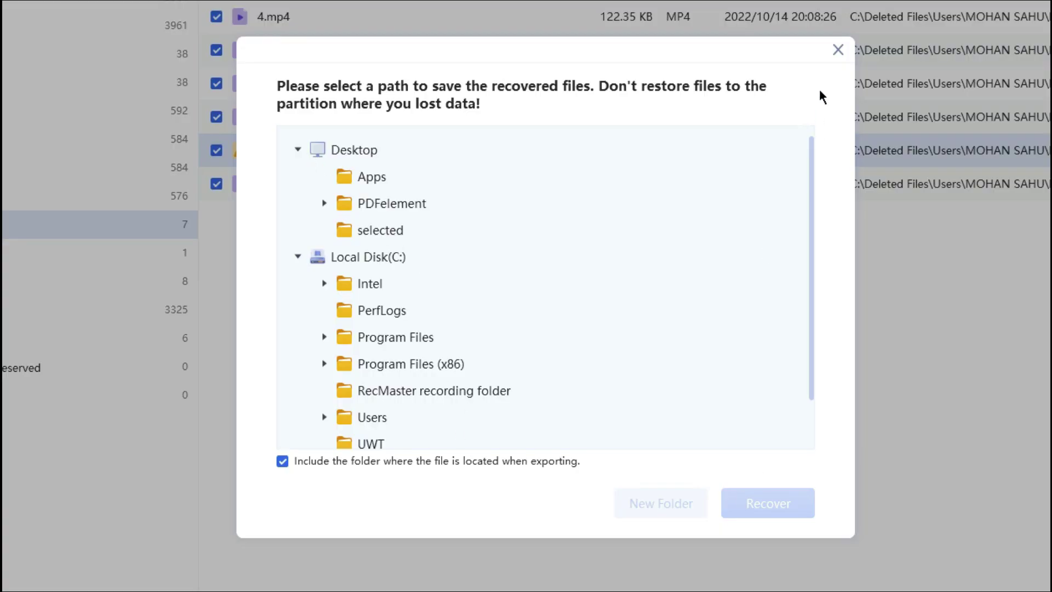
left_click(838, 50)
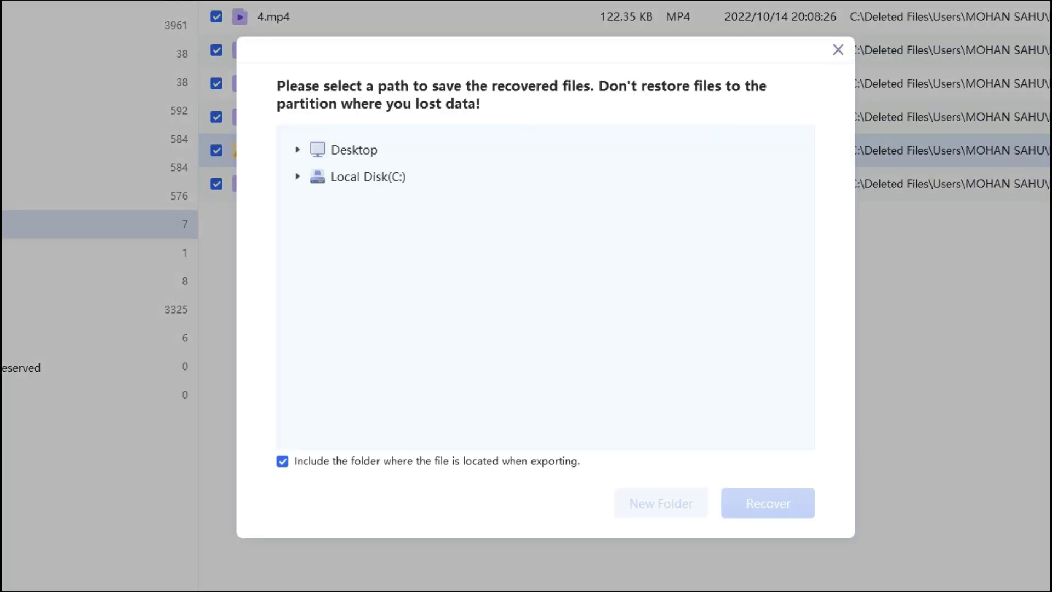
left_click(297, 150)
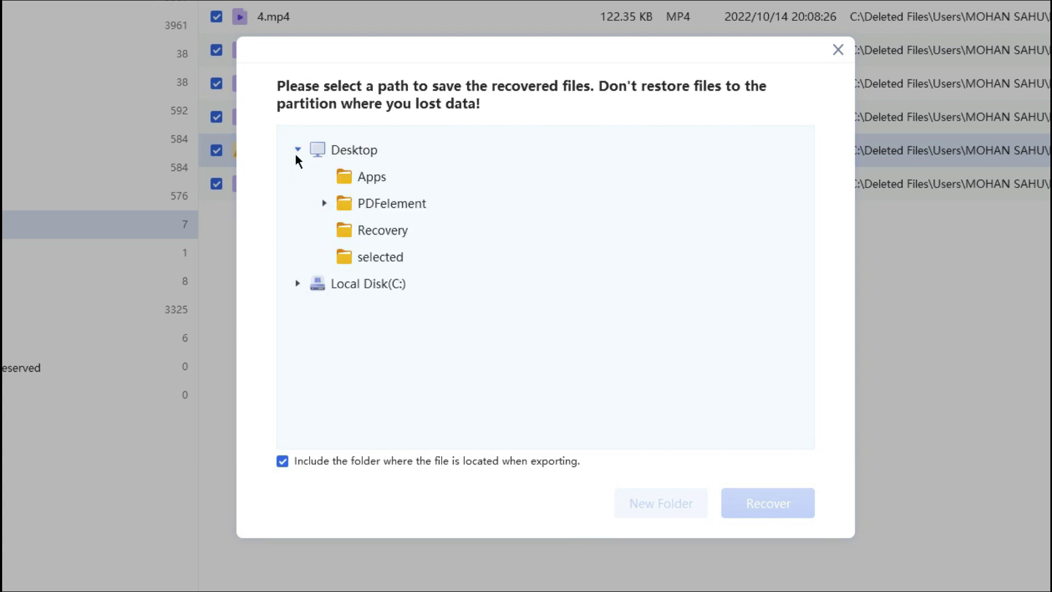
left_click(380, 235)
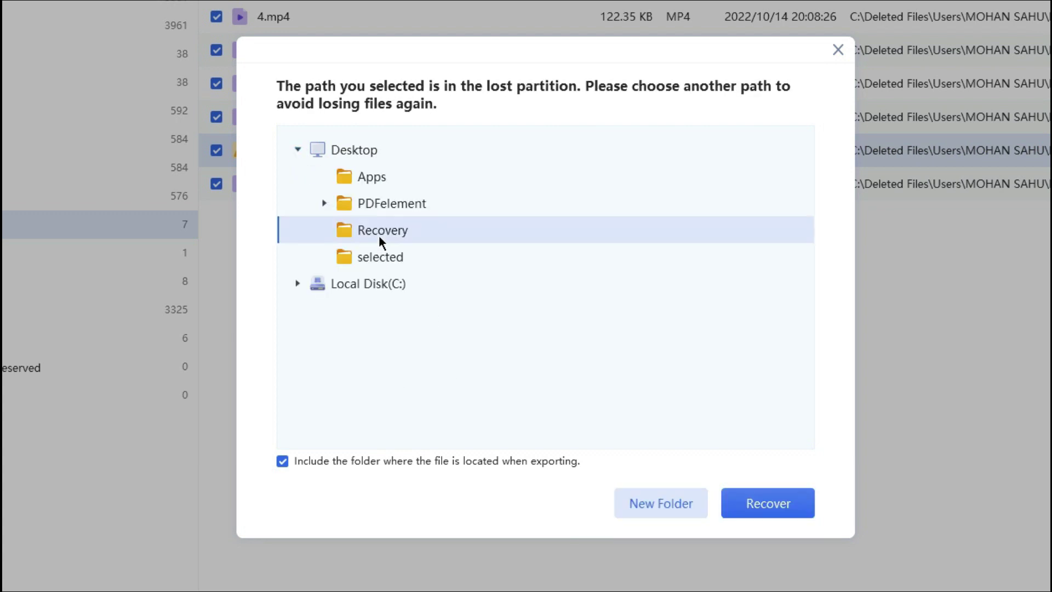
left_click(768, 508)
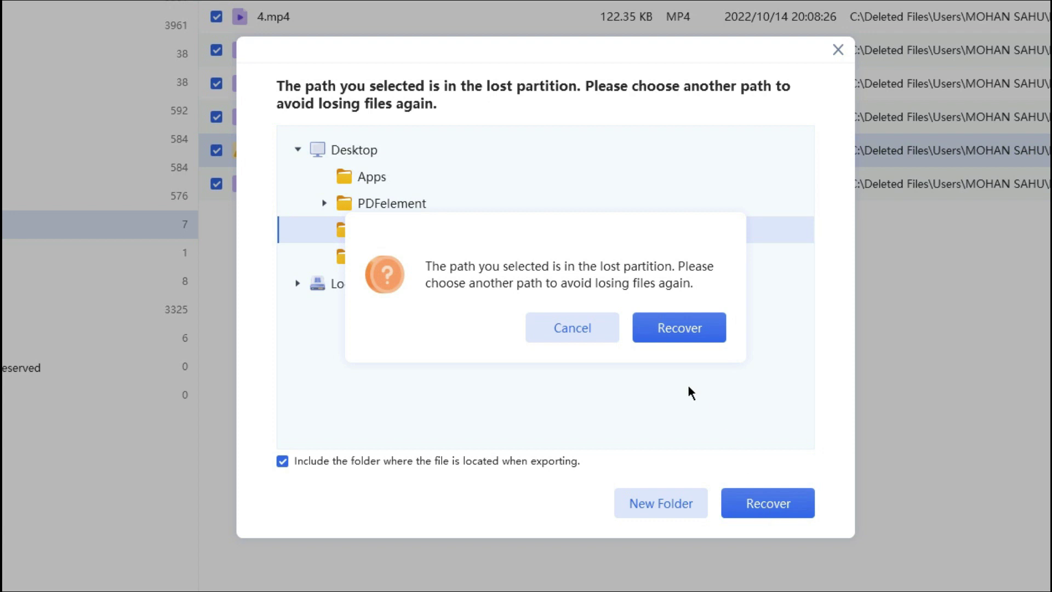
left_click(670, 332)
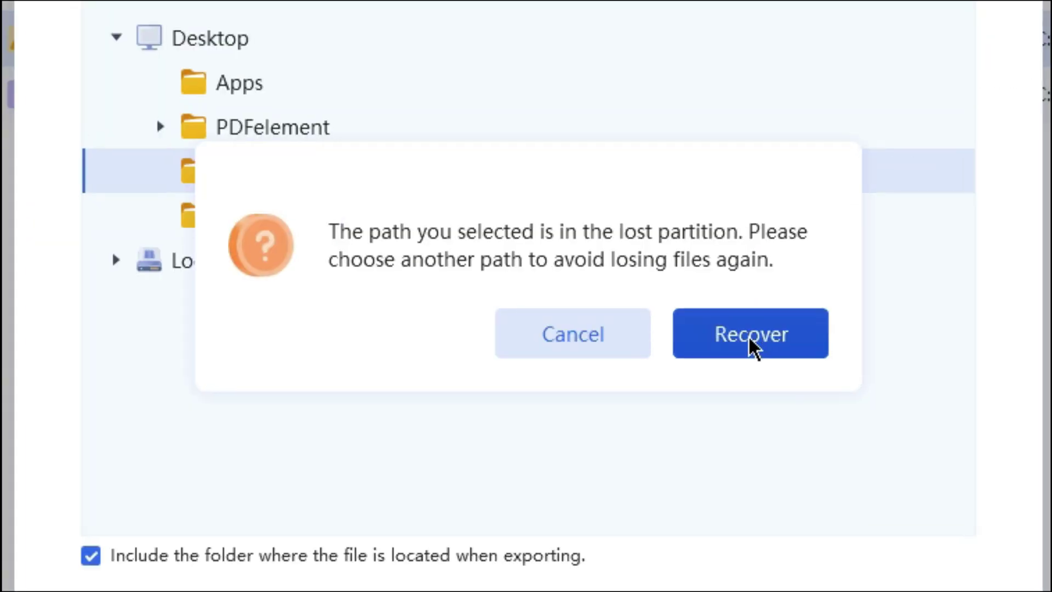
left_click(748, 341)
left_click(774, 356)
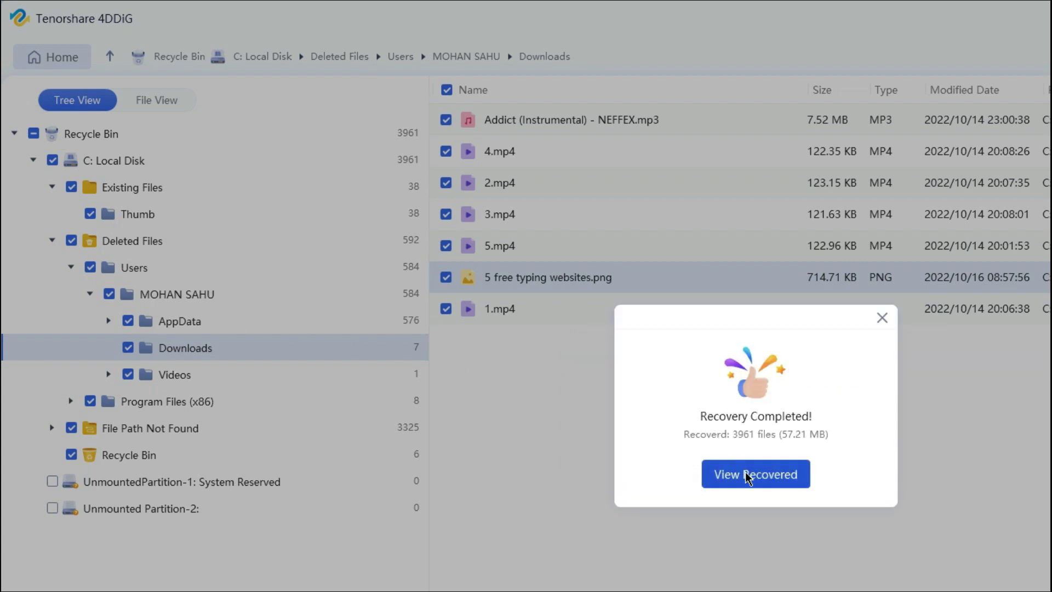
Check the recovered files in the Recovery folder, down to the user's Downloads folder under C > Deleted Files > Users, and return to Tenorshare 4DDiG
left_click(748, 475)
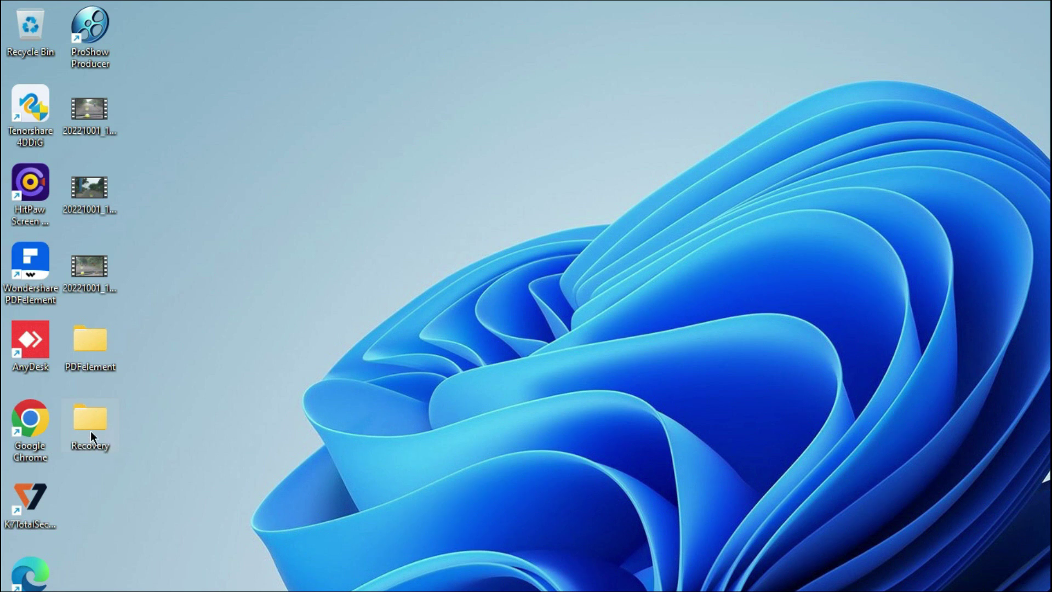
double_click(91, 431)
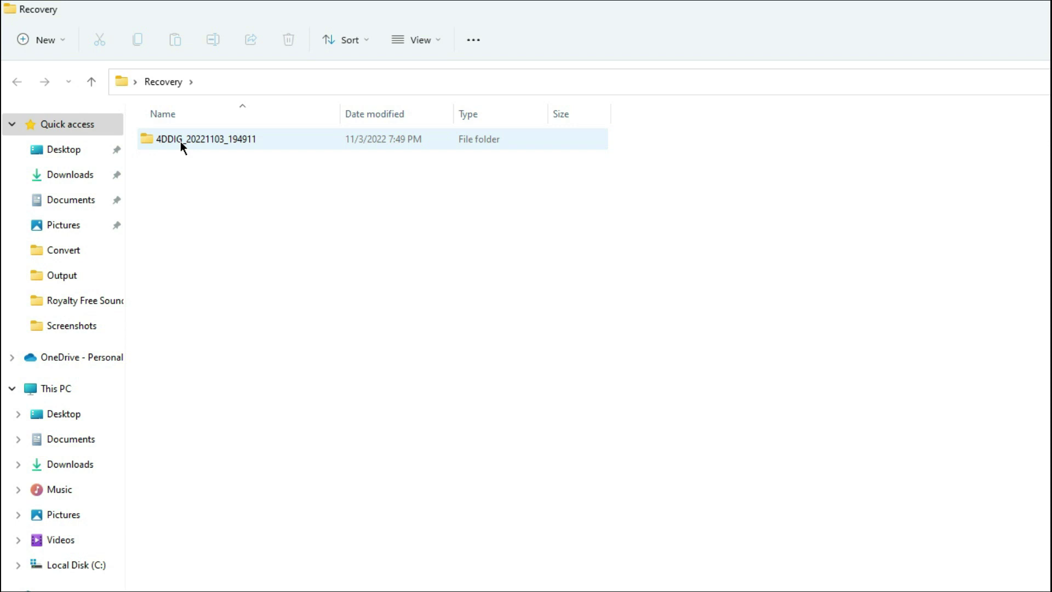
double_click(180, 141)
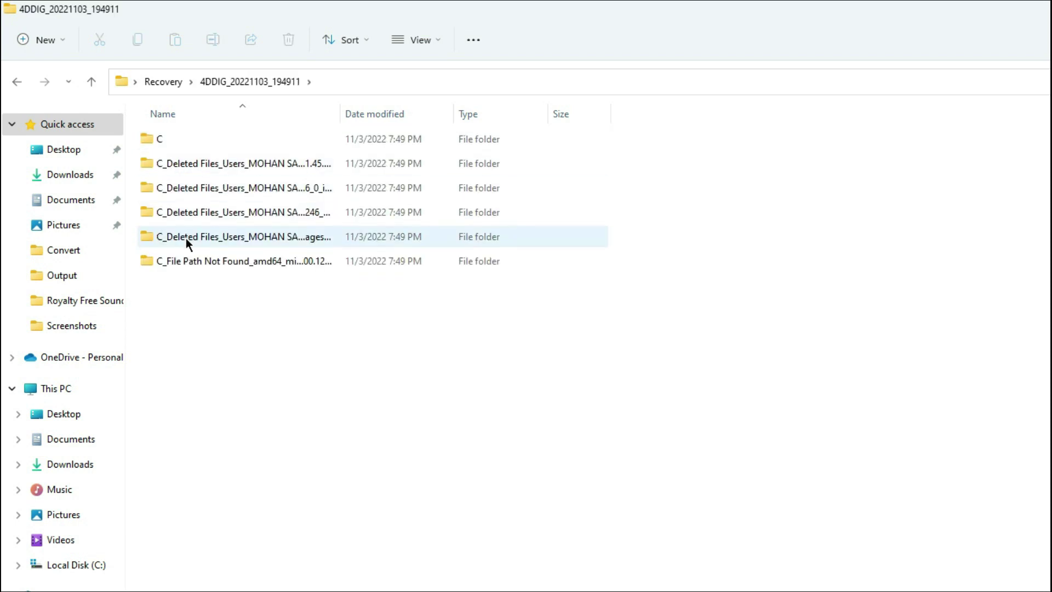
double_click(160, 139)
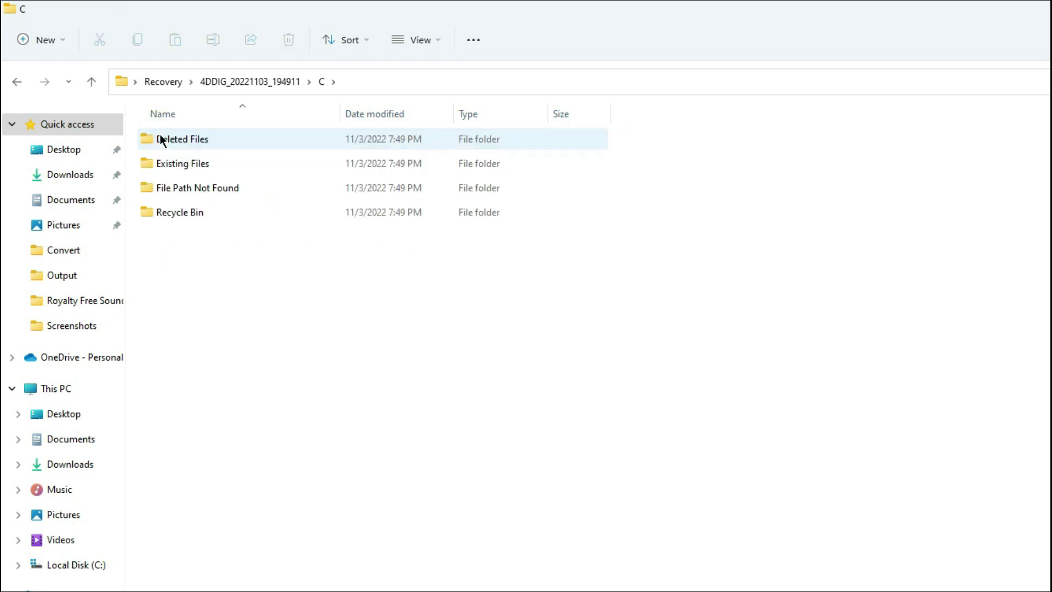
double_click(173, 139)
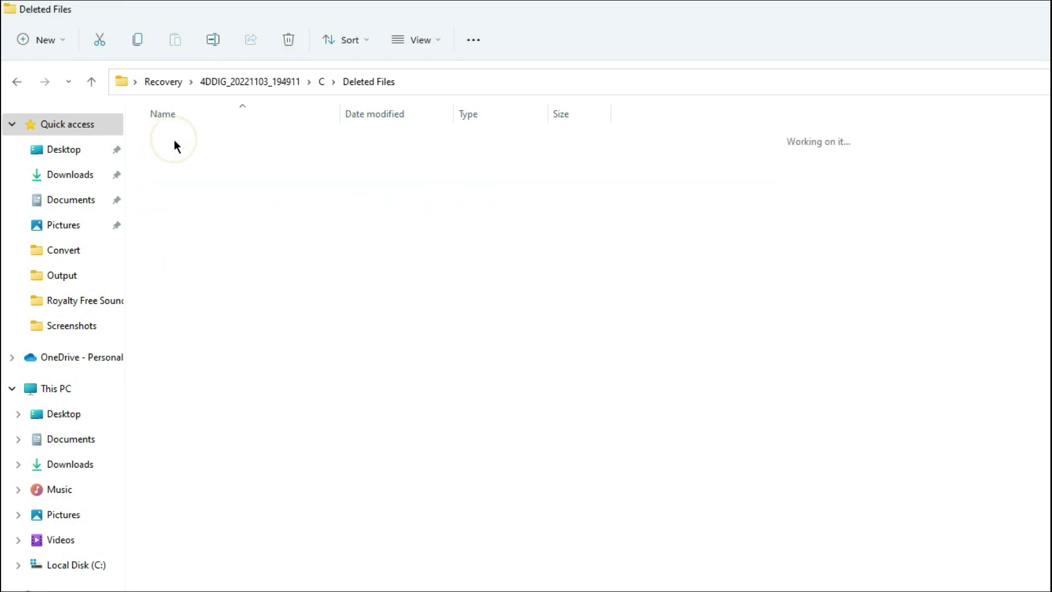
double_click(157, 164)
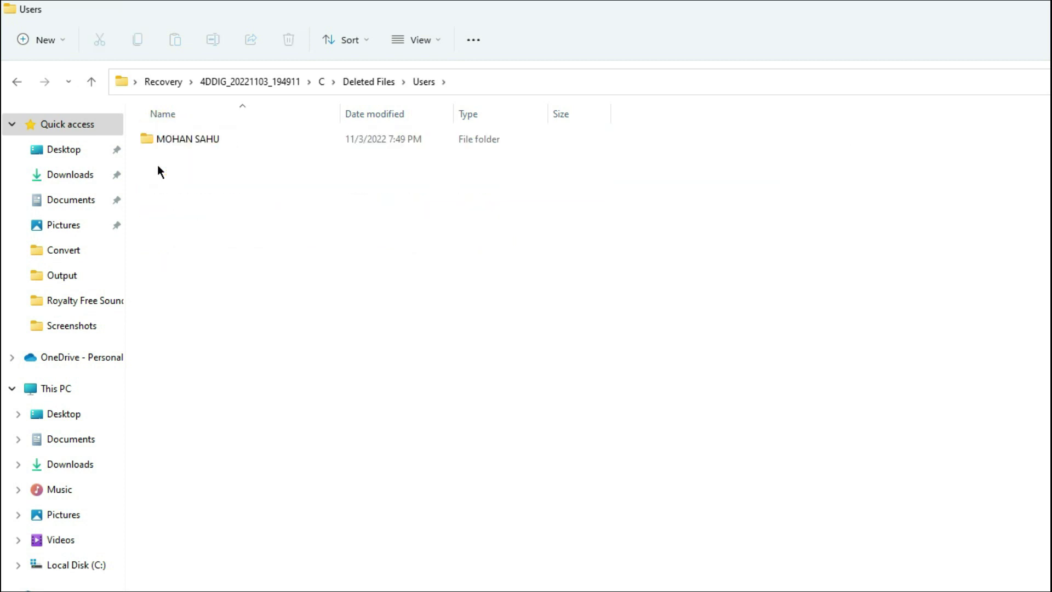
double_click(175, 137)
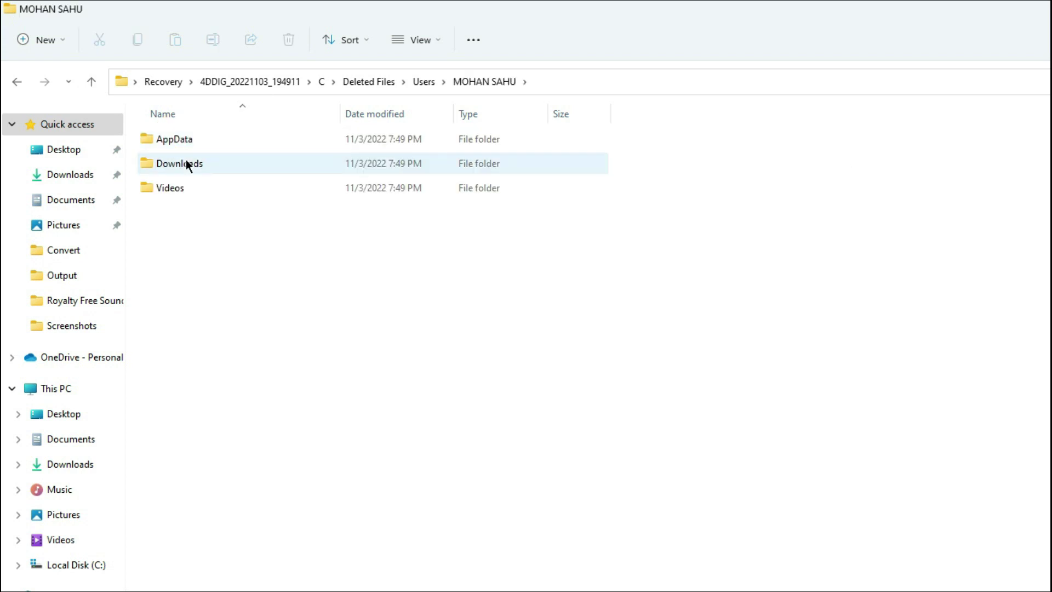
double_click(181, 165)
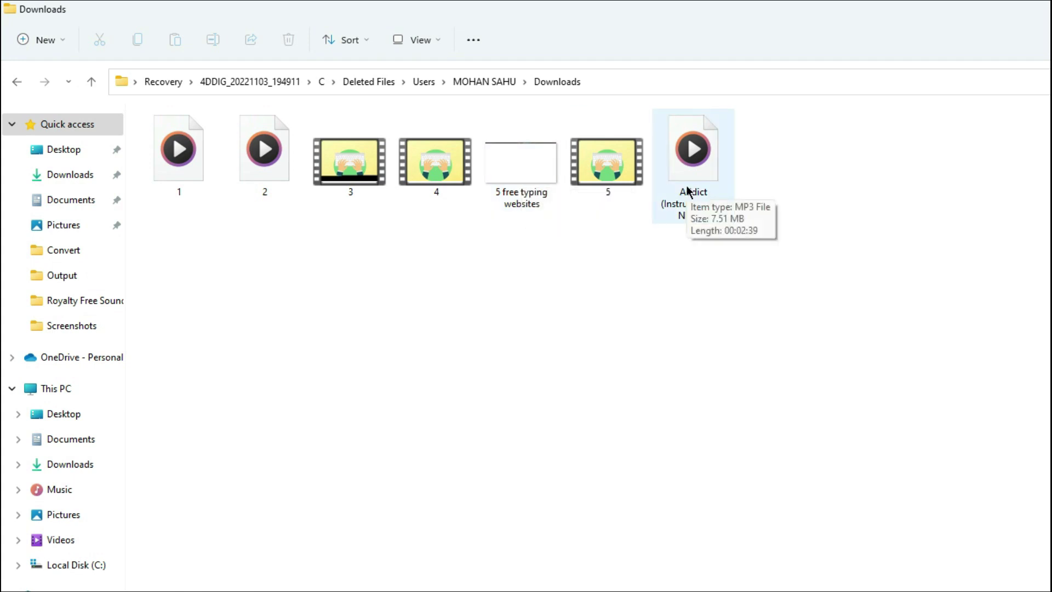
left_click(1039, 7)
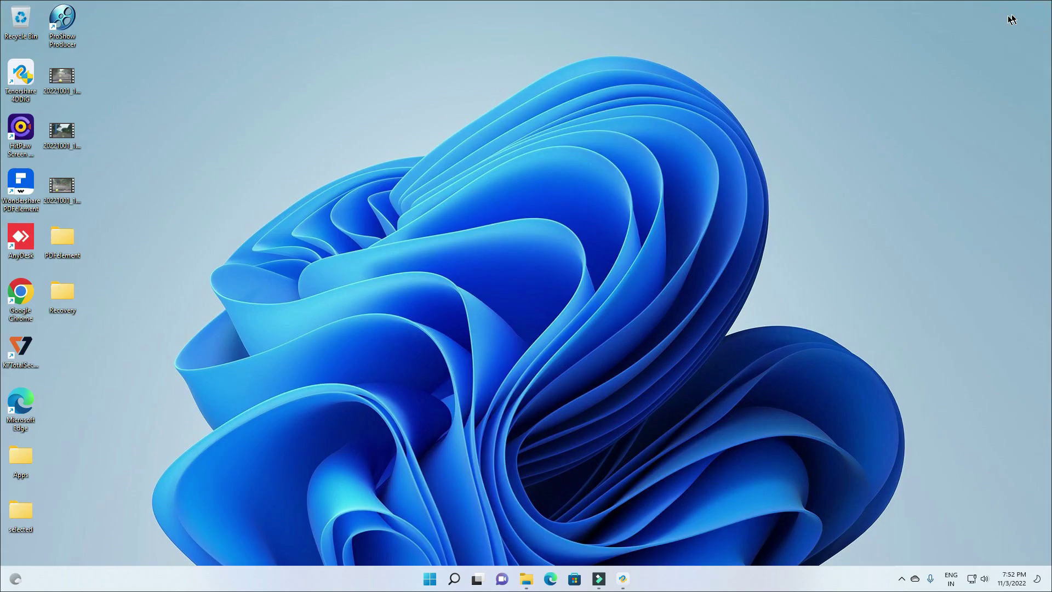
left_click(623, 579)
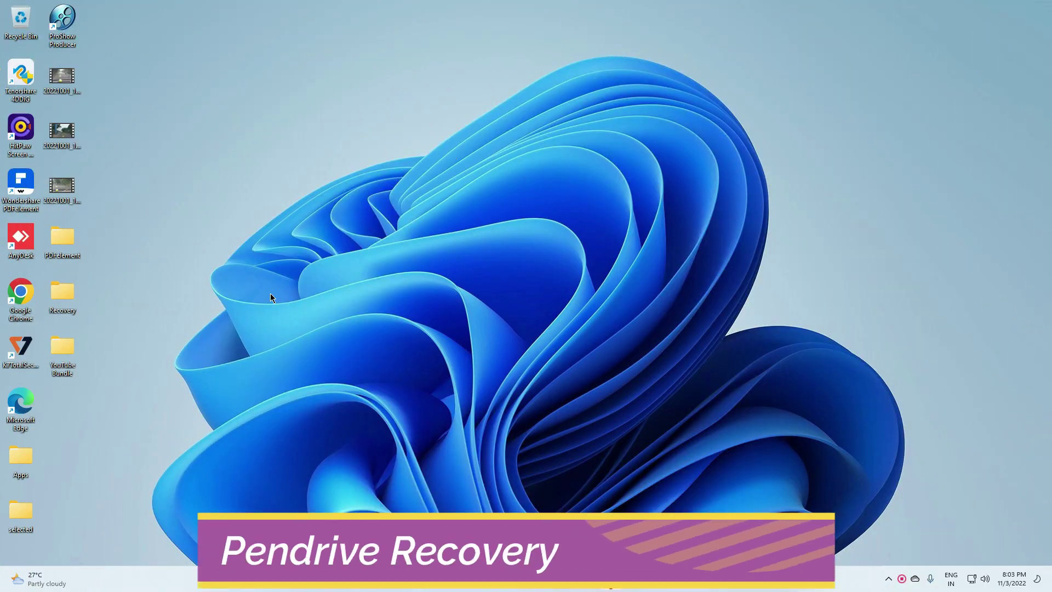
Permanently delete "5 free typing websites 2", "Brhmr - sklm-Copy" and "maxresdefault (5)" from the D: pen drive in File Explorer
key("super+e")
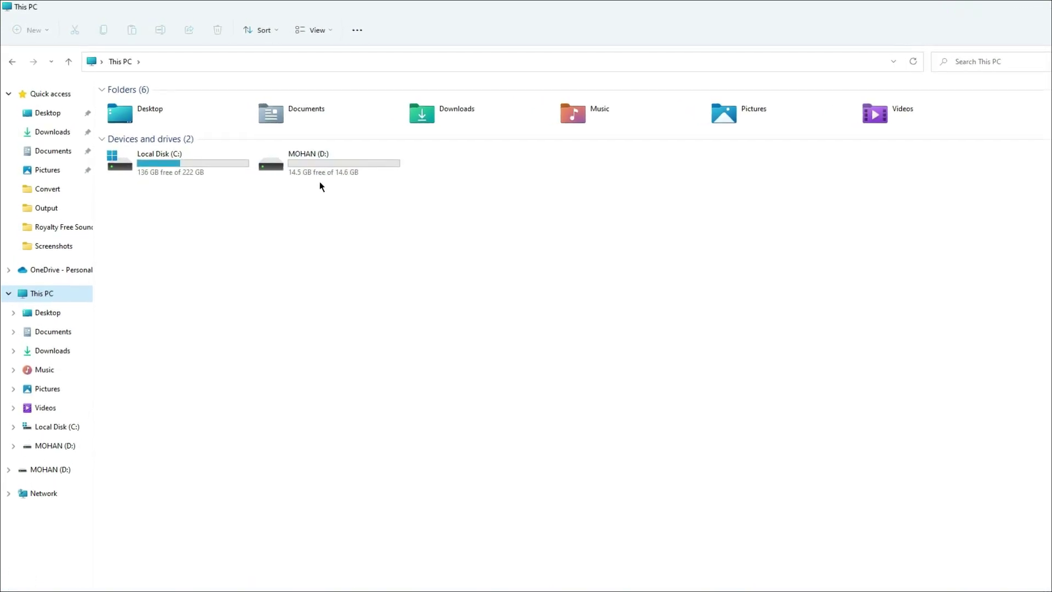
double_click(329, 169)
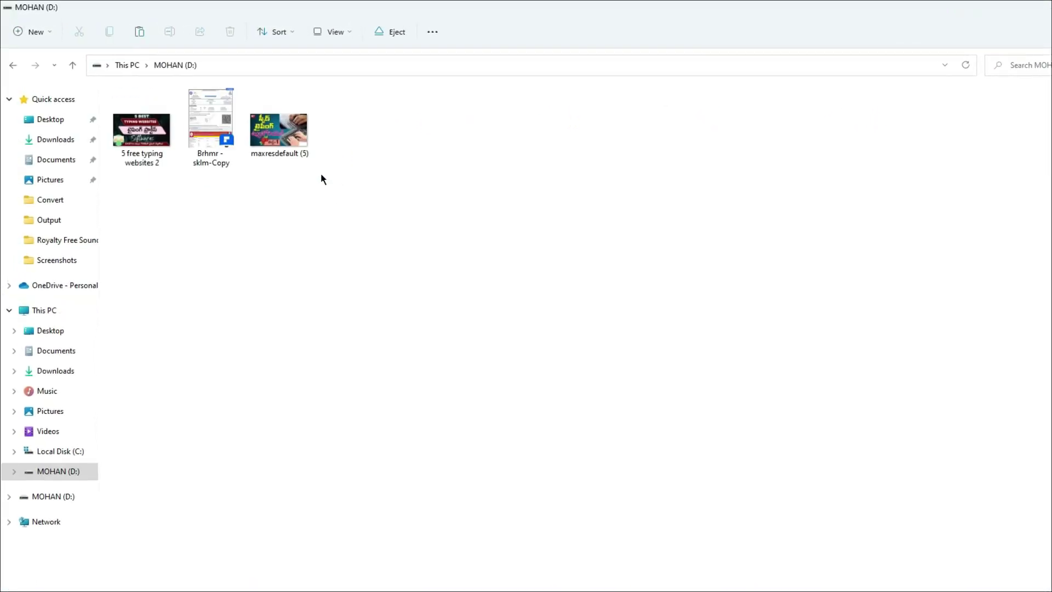
left_click(145, 143)
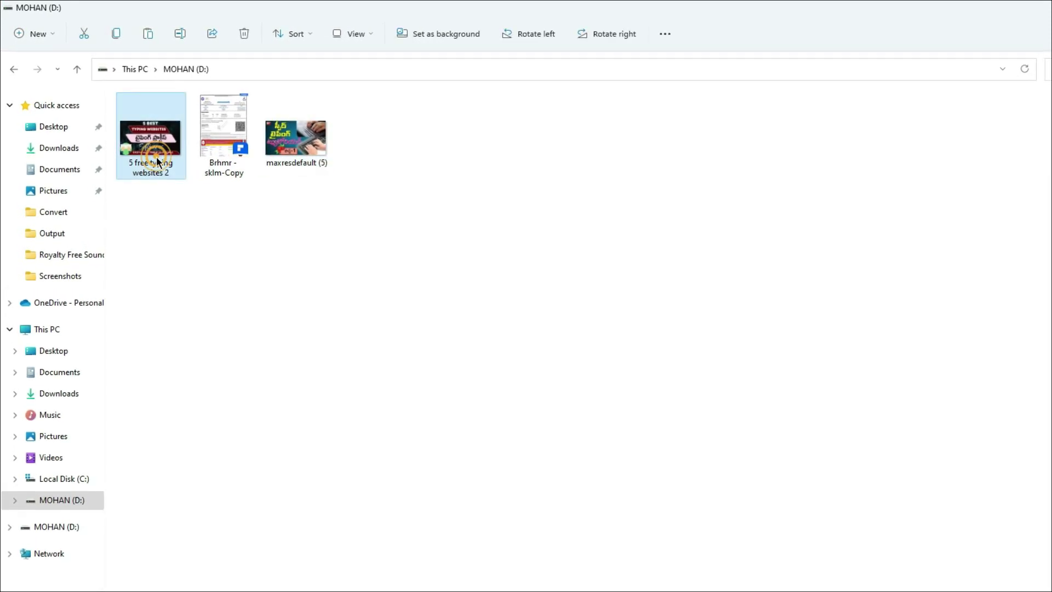
left_click(231, 159)
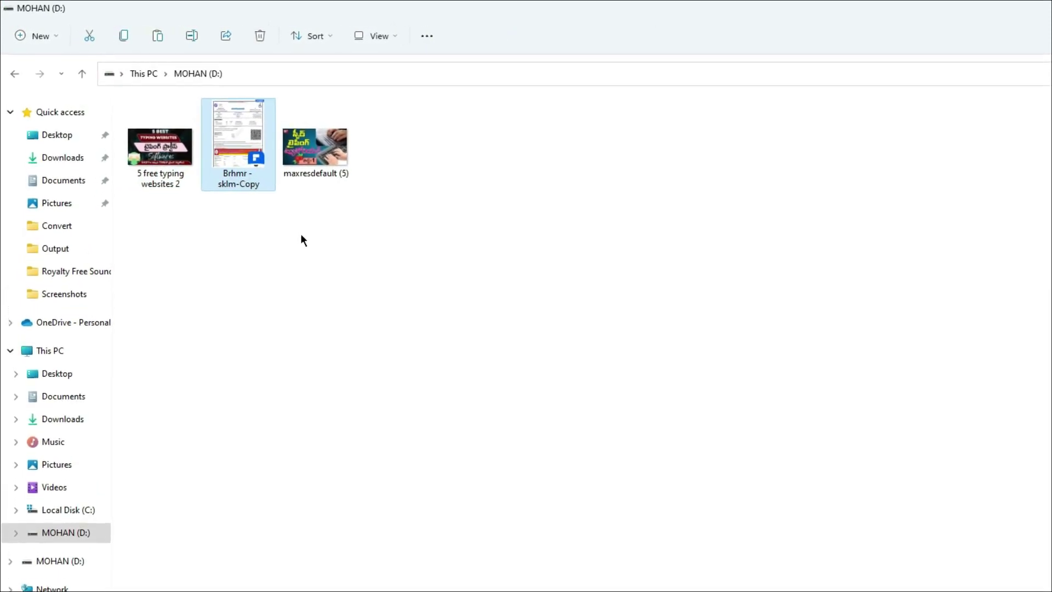
left_click_drag(448, 235, 167, 159)
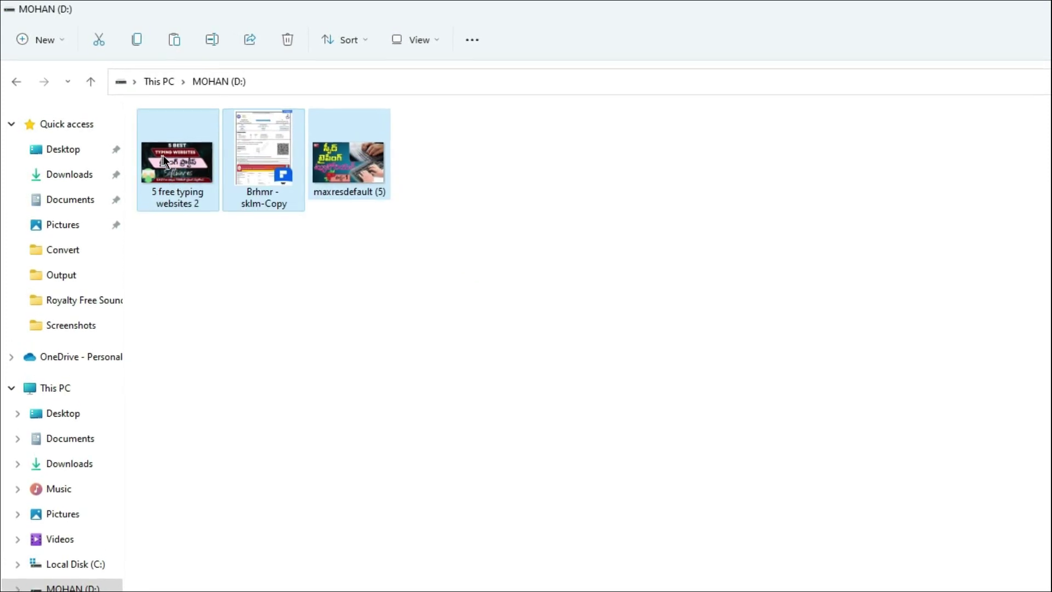
right_click(199, 180)
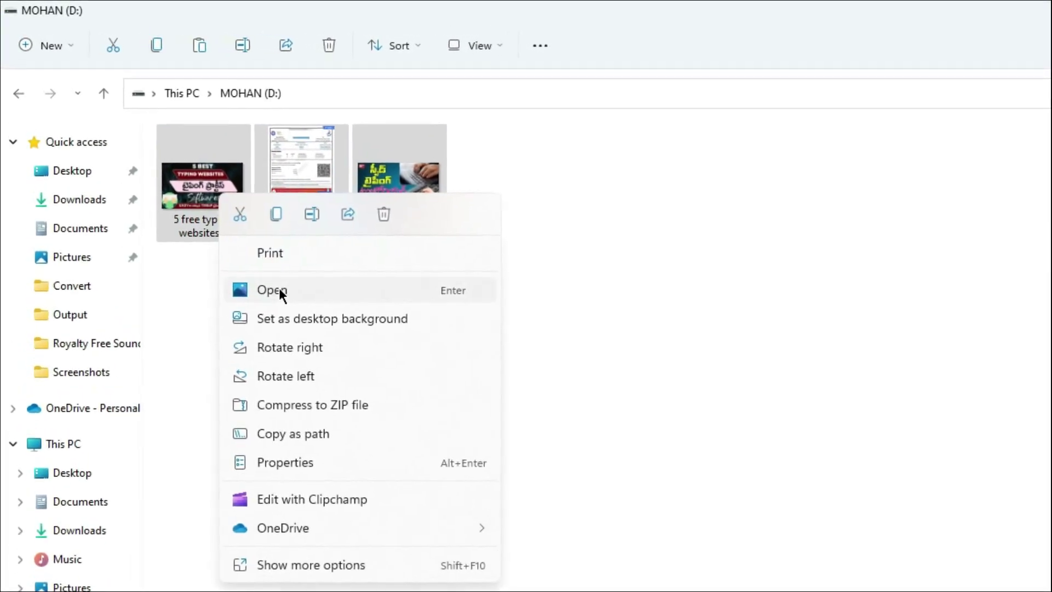
left_click(384, 213)
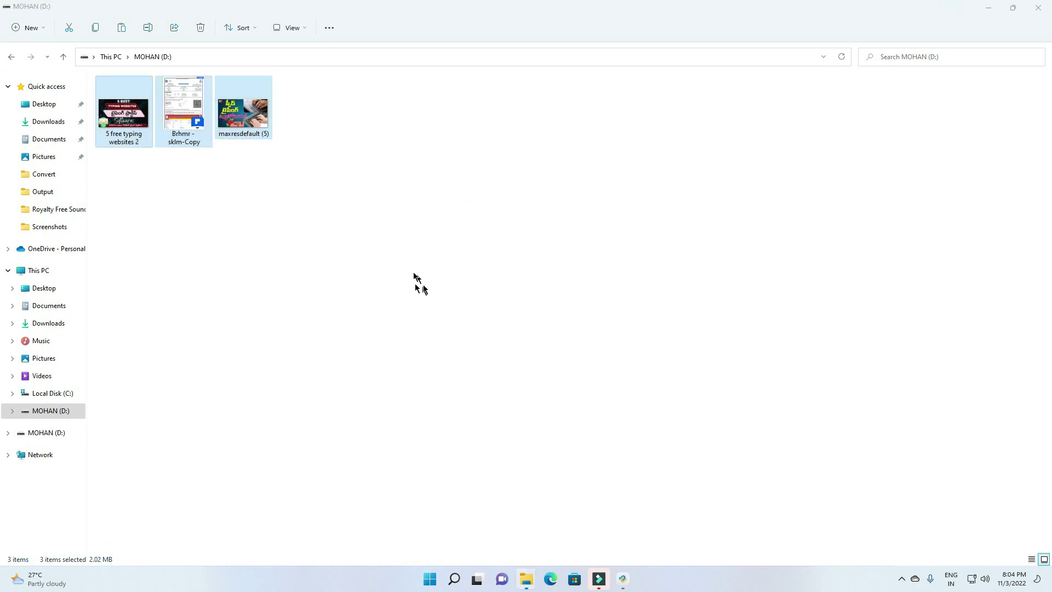
left_click(575, 301)
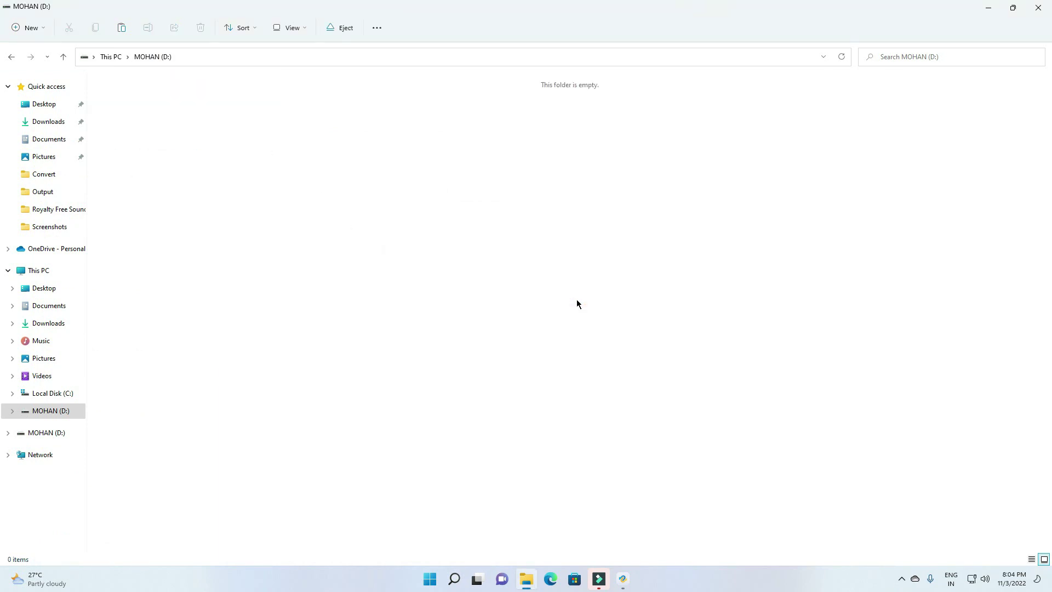
Reopen the D: pen drive from This PC to check its contents and go back
left_click(11, 57)
double_click(293, 152)
left_click(11, 57)
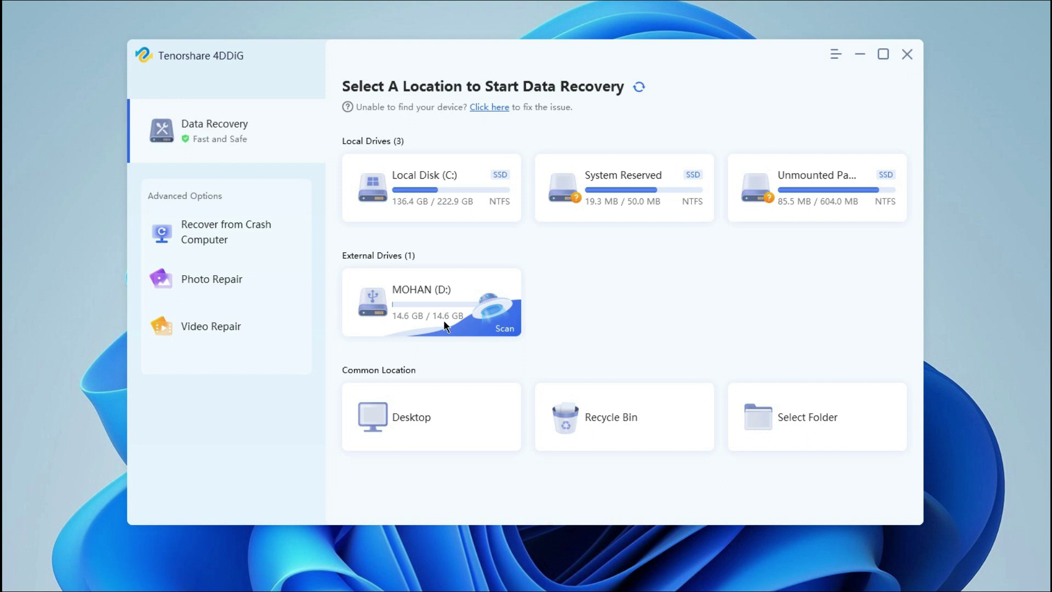
Scan the external D: drive for Photo and Document files only, excluding Video, Audio and Others, and dismiss the file-finding tips
left_click(507, 330)
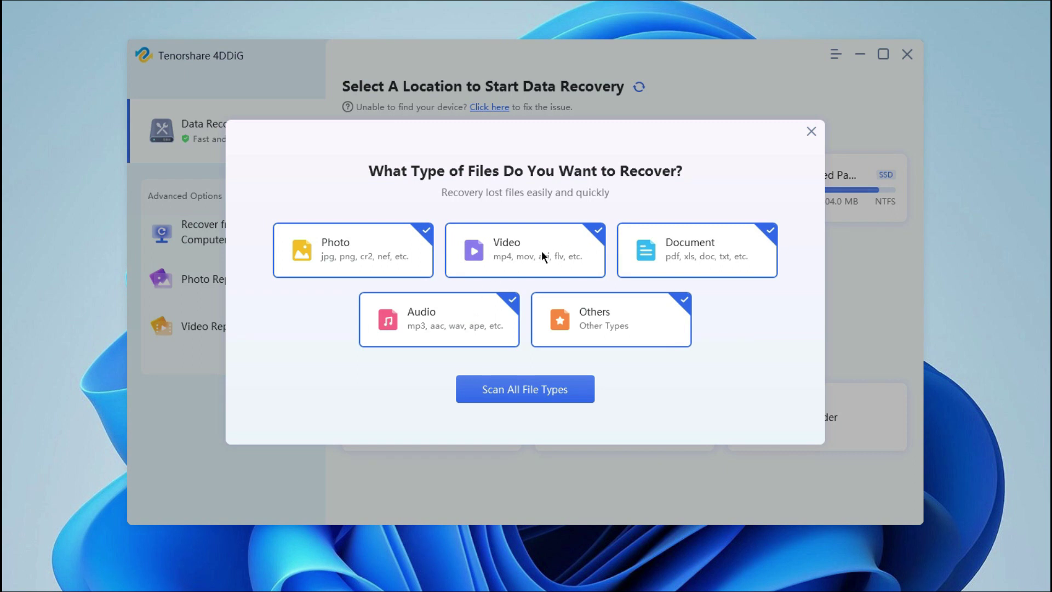
left_click(590, 236)
left_click(493, 315)
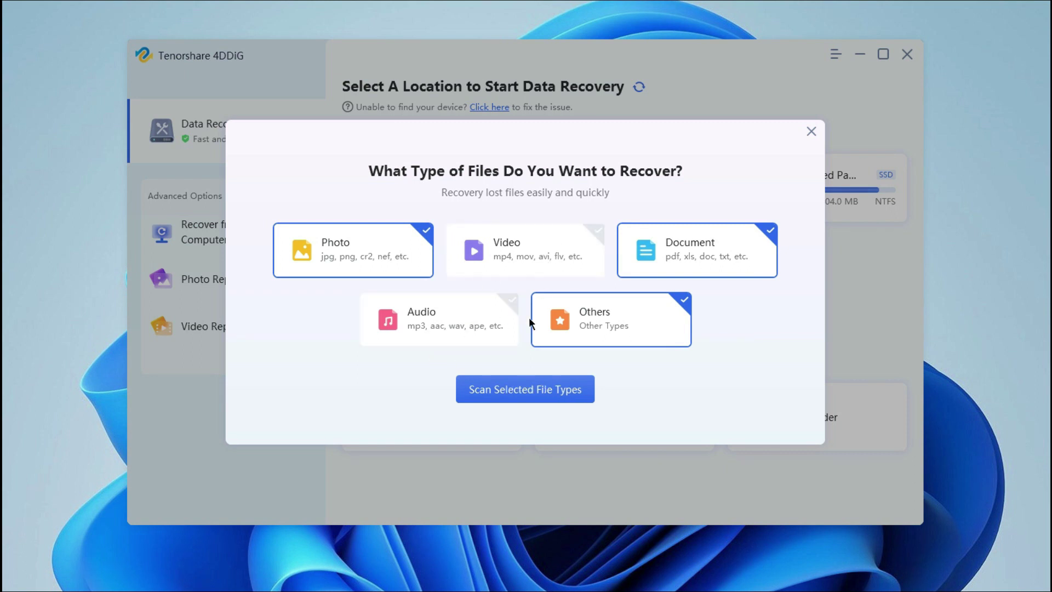
left_click(673, 310)
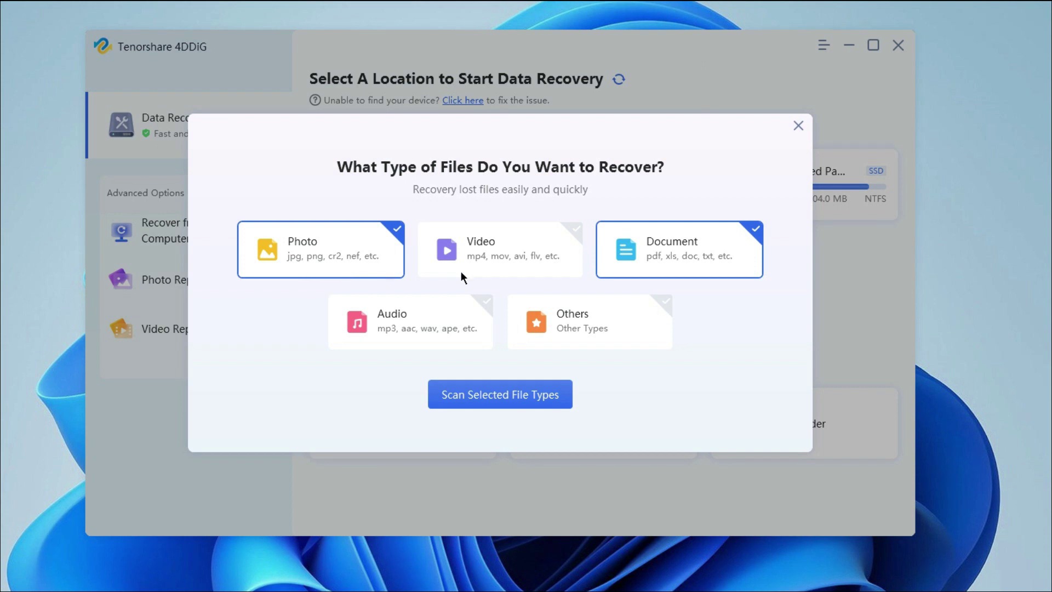
left_click(498, 400)
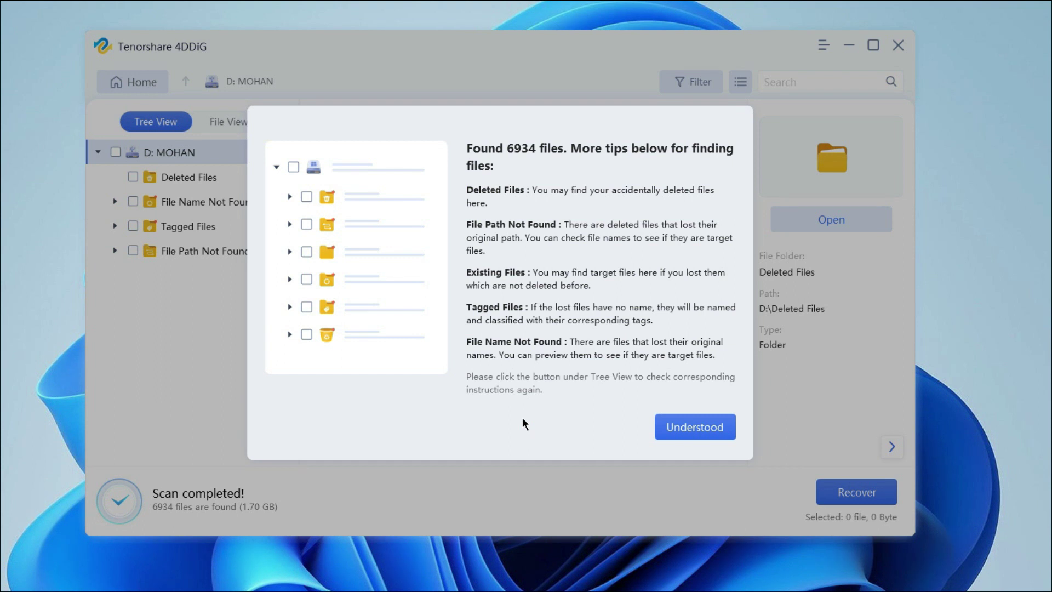
left_click(687, 433)
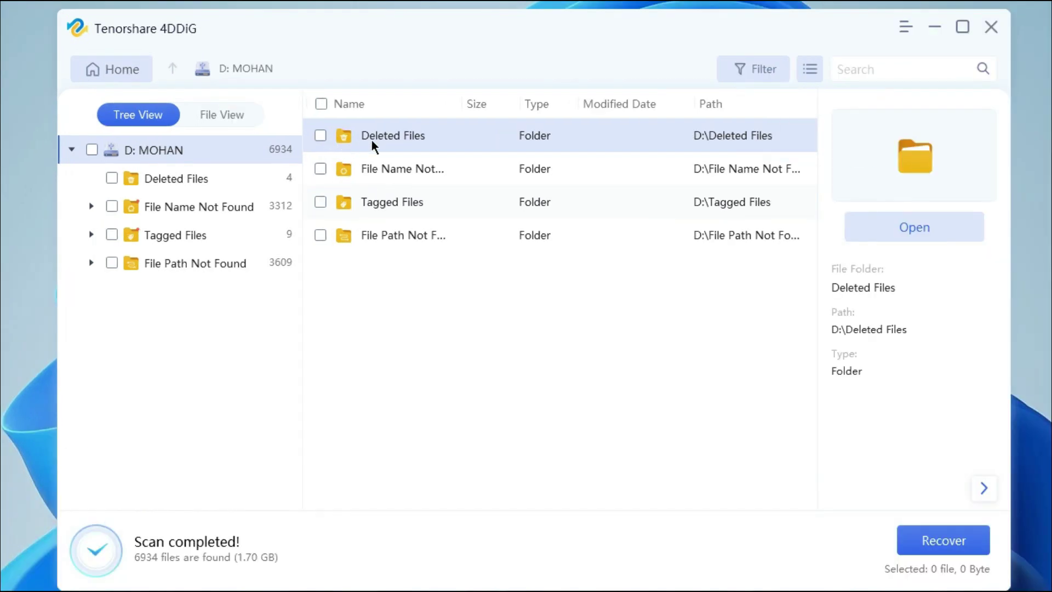
Mark the D: drive's Deleted Files folder for recovery, check the files inside it, and return to the drive's folder list
left_click(320, 135)
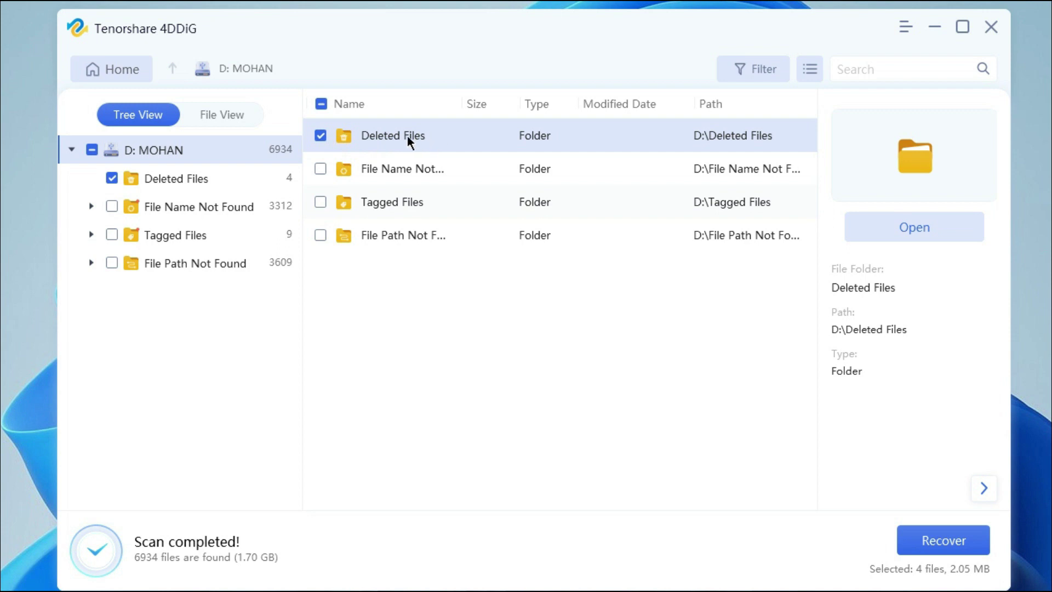
double_click(407, 136)
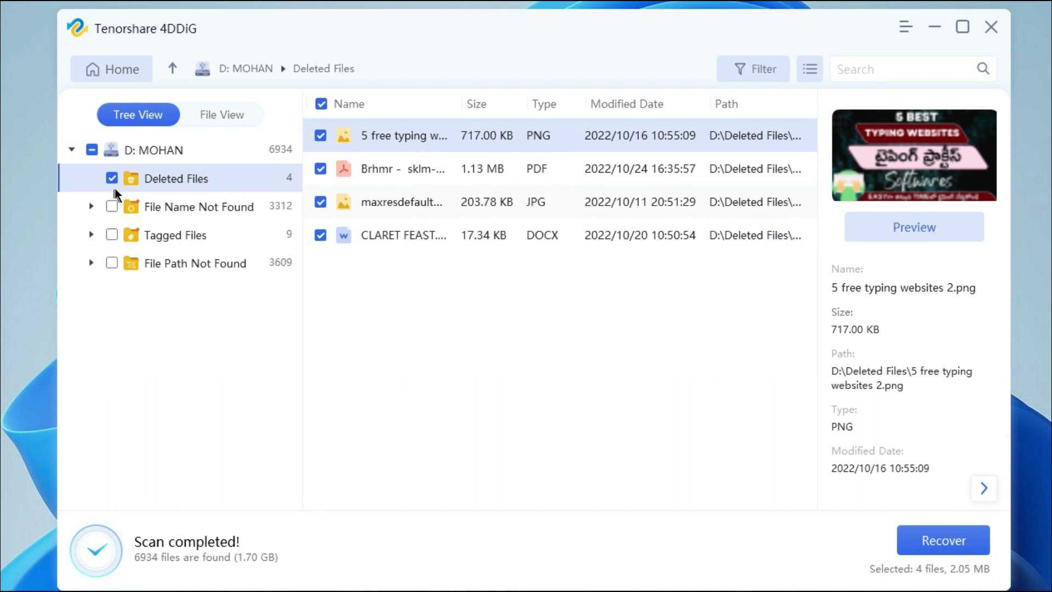
key("Up")
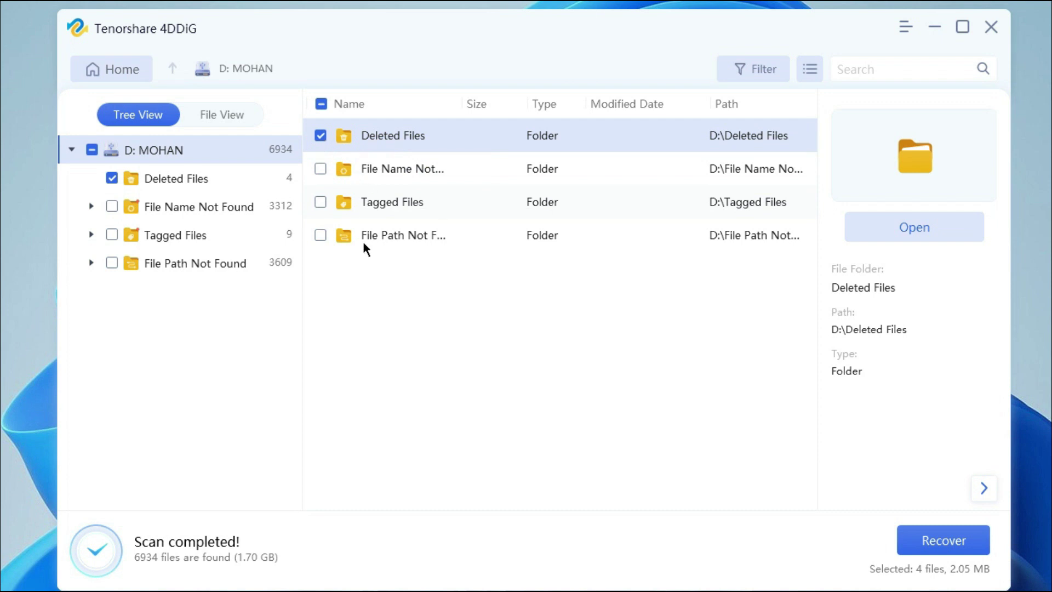
Recover the marked Deleted Files folder into the desktop's Recovery folder, keeping the original folder included in the export
left_click(950, 550)
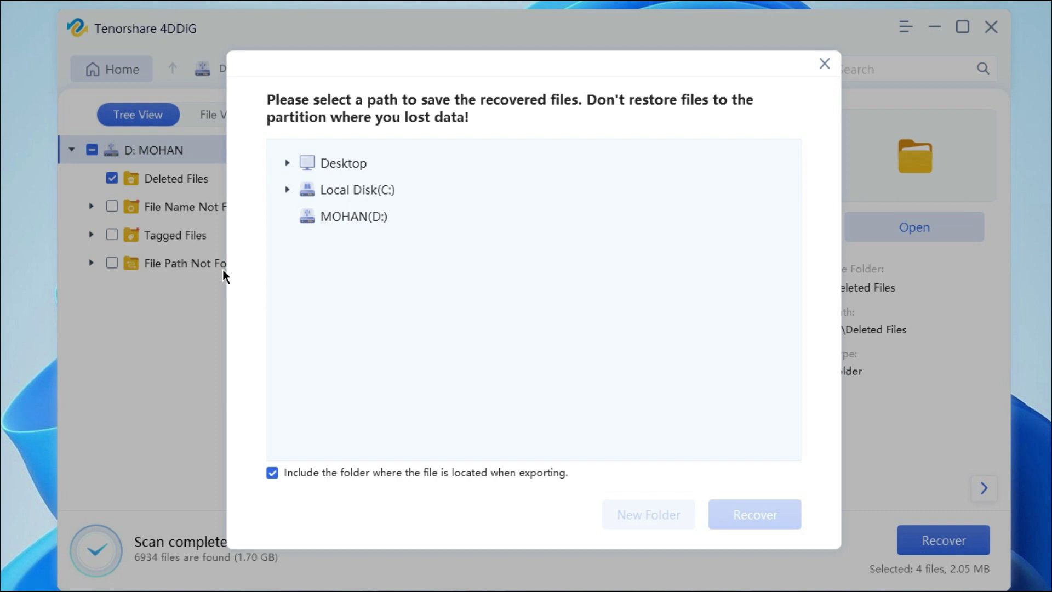
left_click(287, 164)
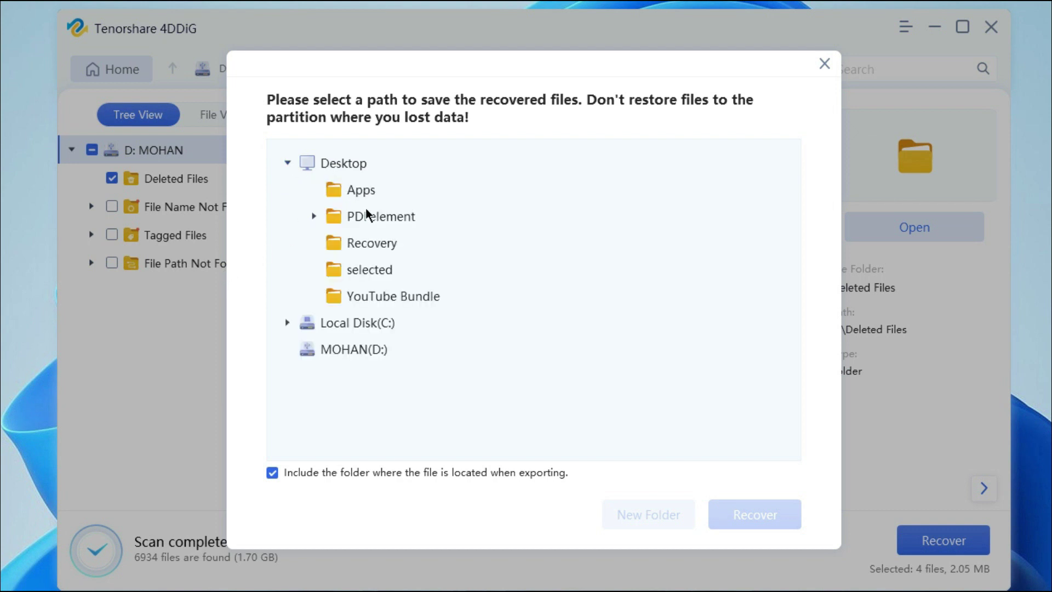
left_click(361, 247)
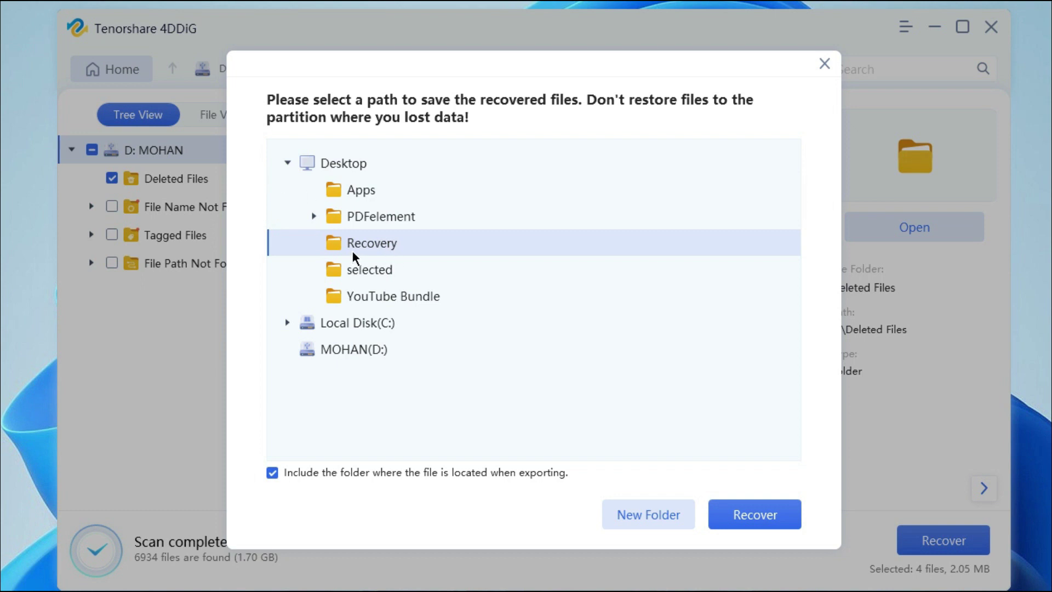
left_click(776, 520)
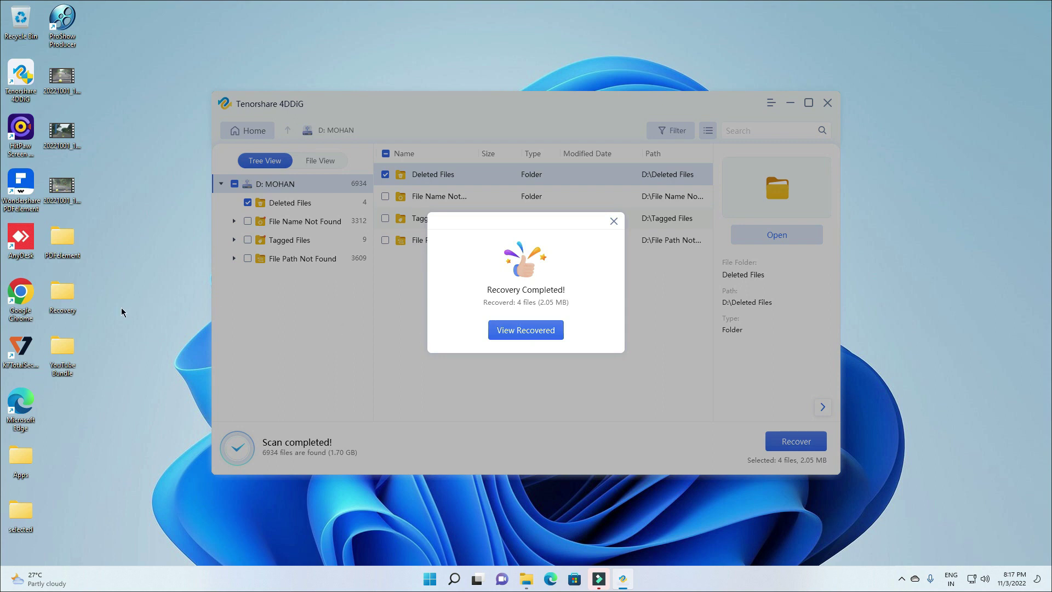
Open the desktop's Recovery folder in File Explorer and check the recovered files under 4DDIG_20221103_201720 > D > Deleted Files
double_click(62, 302)
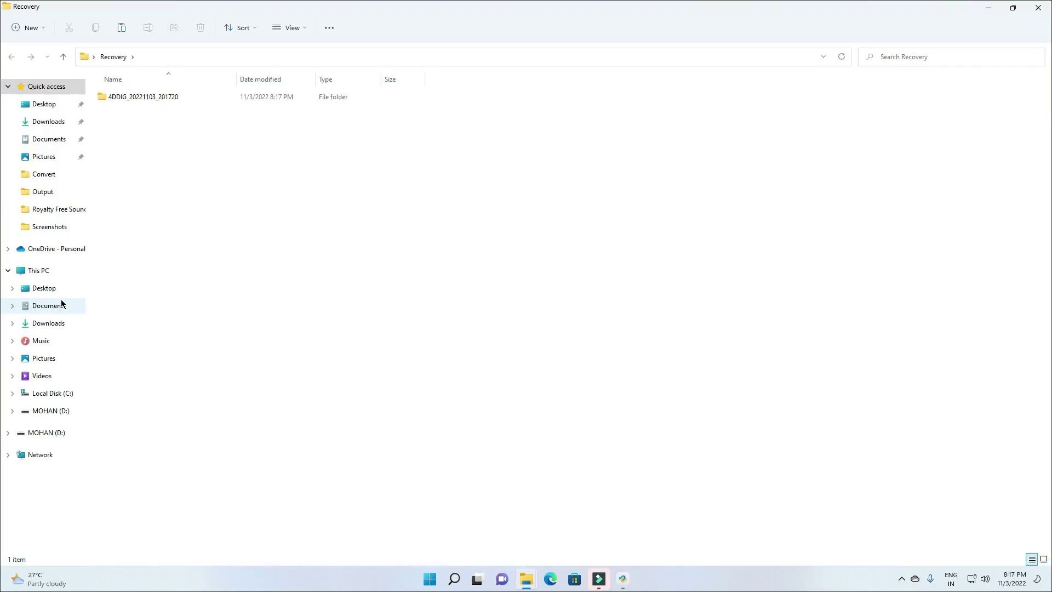
double_click(134, 102)
double_click(135, 101)
left_click(136, 102)
double_click(136, 101)
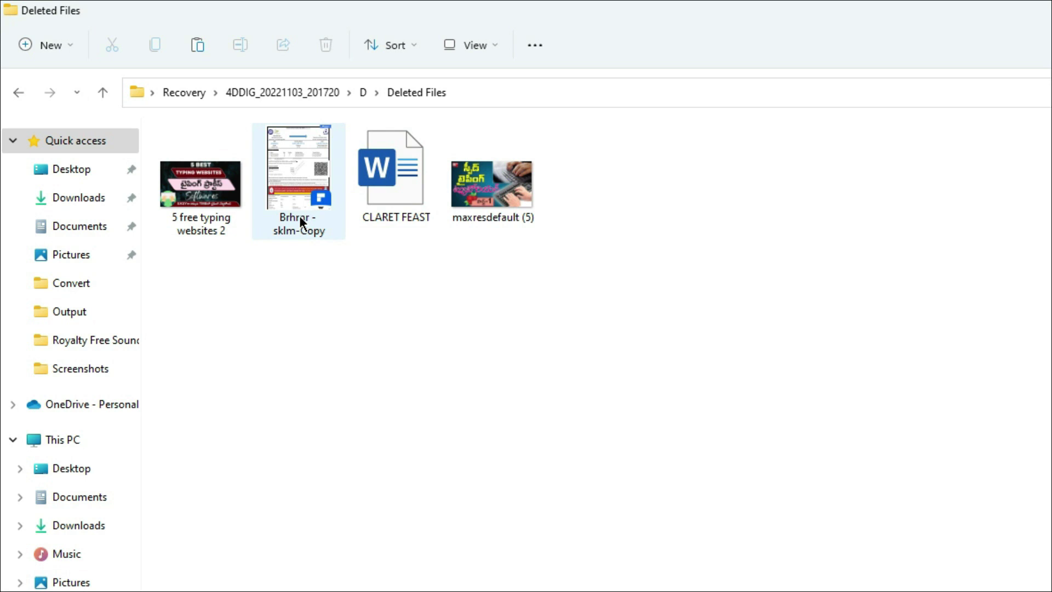
key("Right")
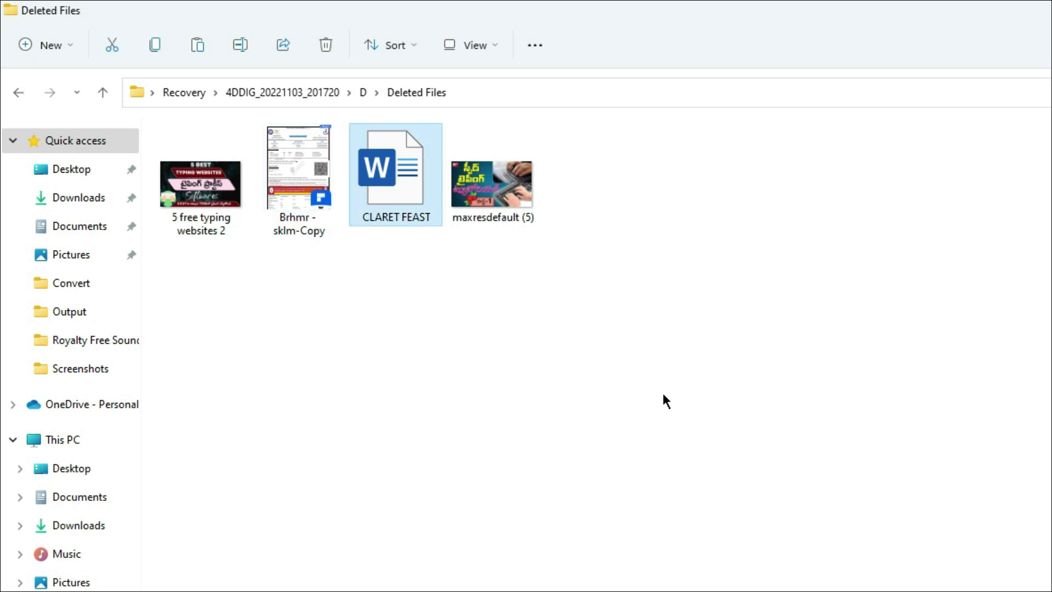